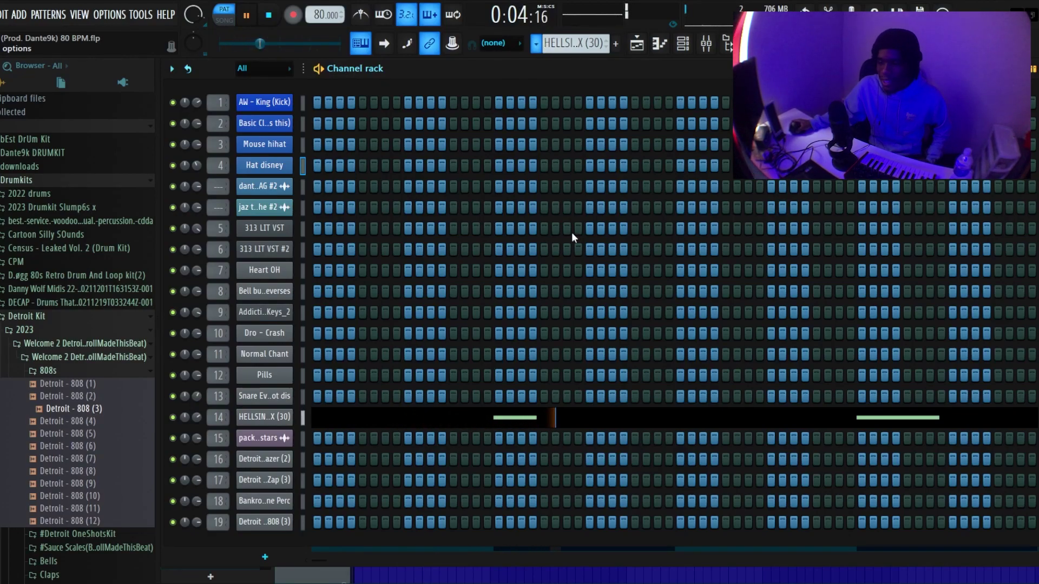
Audition the HELLSING FX, Detroit laser, Detroit zap, Bankroll percussion and Detroit 808 channels in the channel rack.
{"action": "key", "text": "ctrl+z"}
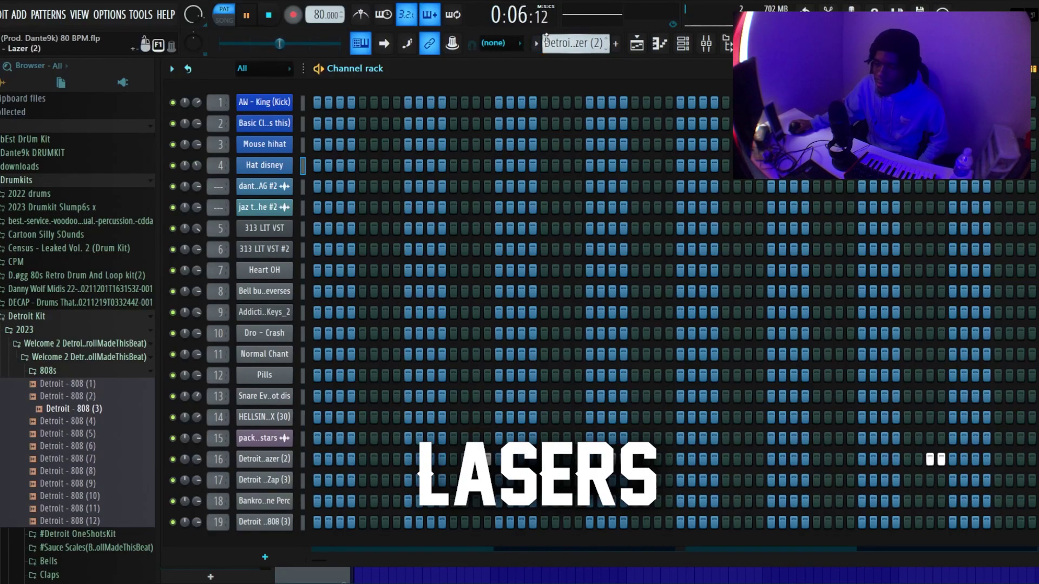
{"action": "key", "text": "ctrl+z"}
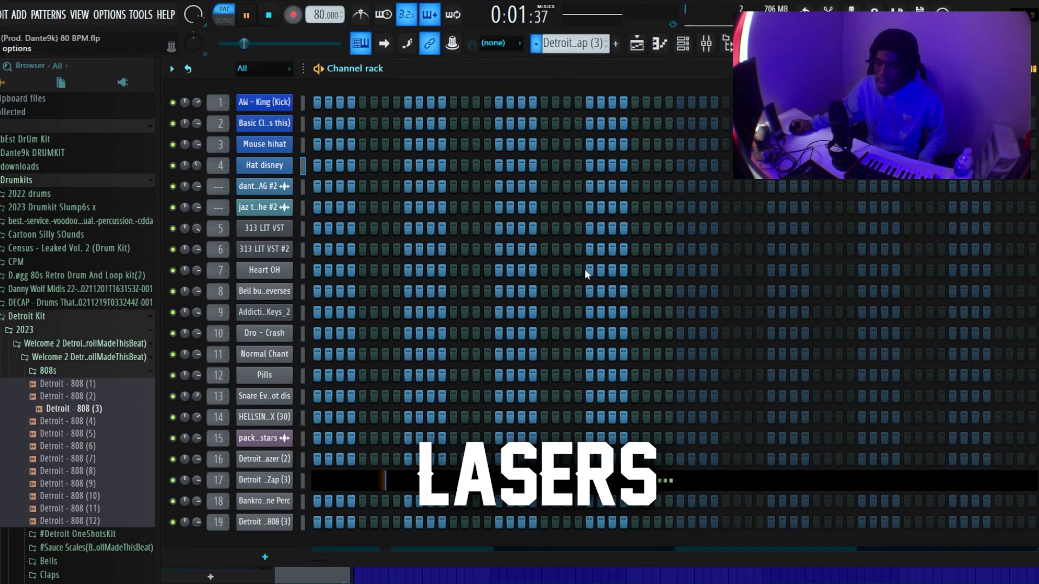
{"action": "key", "text": "ctrl+z"}
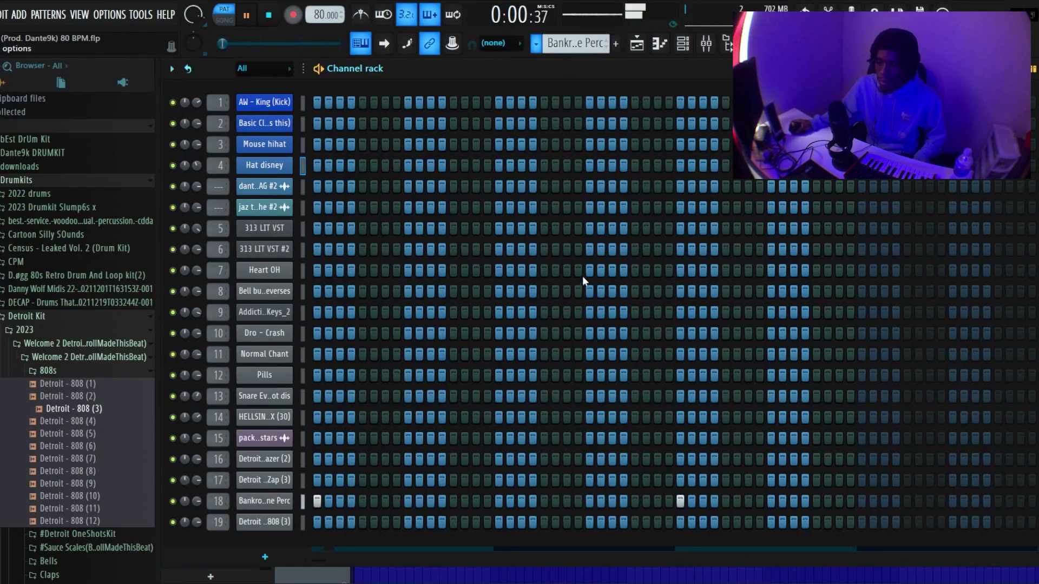
{"action": "key", "text": "ctrl+z"}
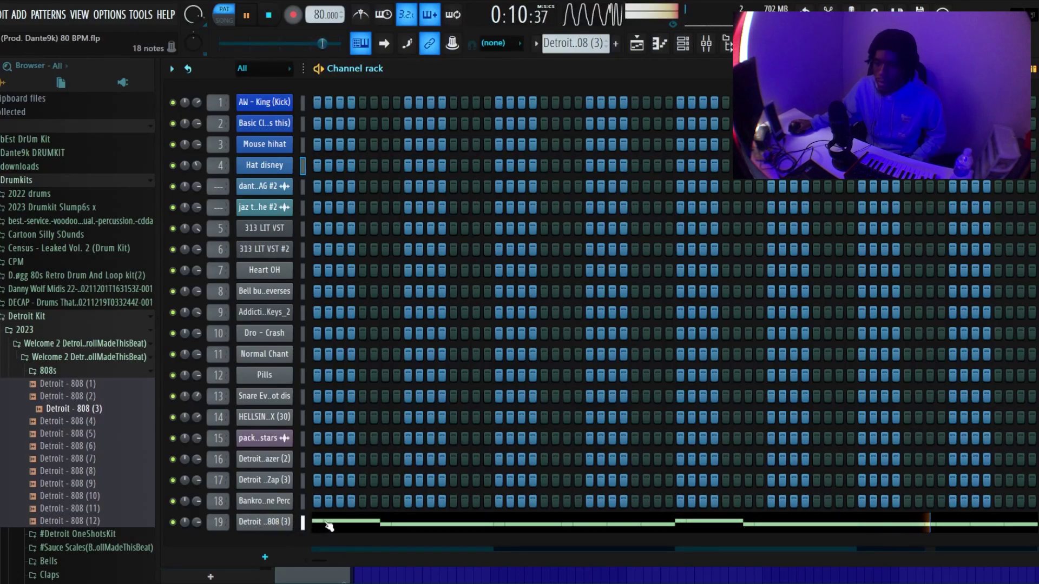
Lay out the melody and drum patterns across the Intro and Chorus sections of the playlist, each on its own track.
{"action": "left_click", "coordinate": [637, 45]}
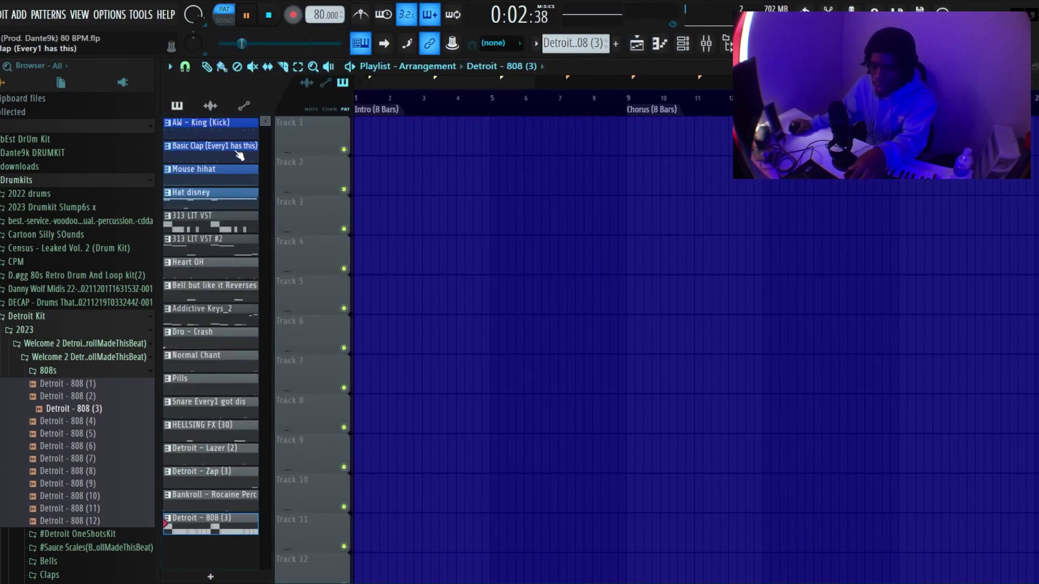
{"action": "left_click_drag", "start_coordinate": [215, 224], "coordinate": [385, 123]}
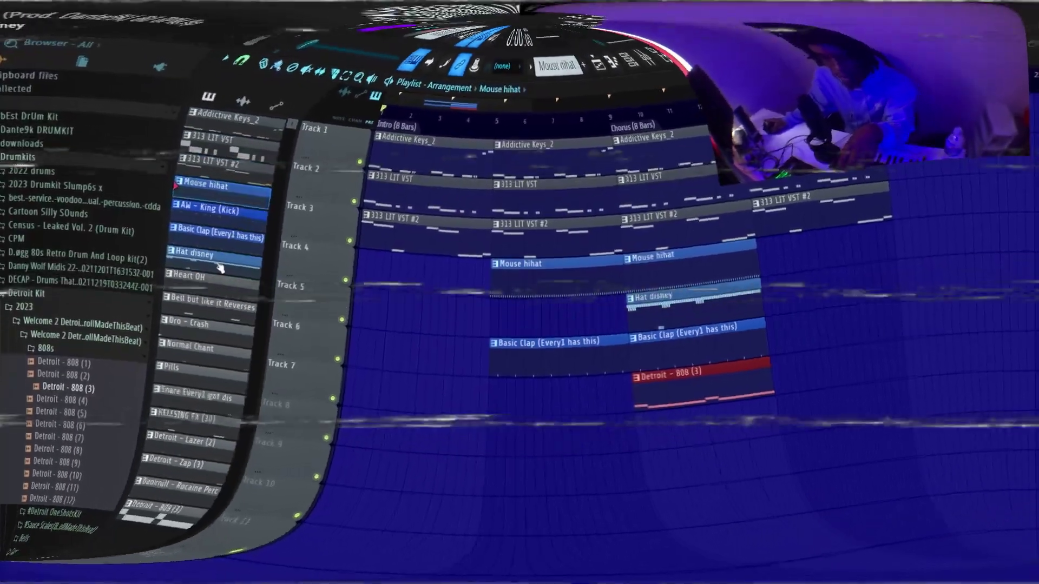
{"action": "left_click", "coordinate": [219, 274]}
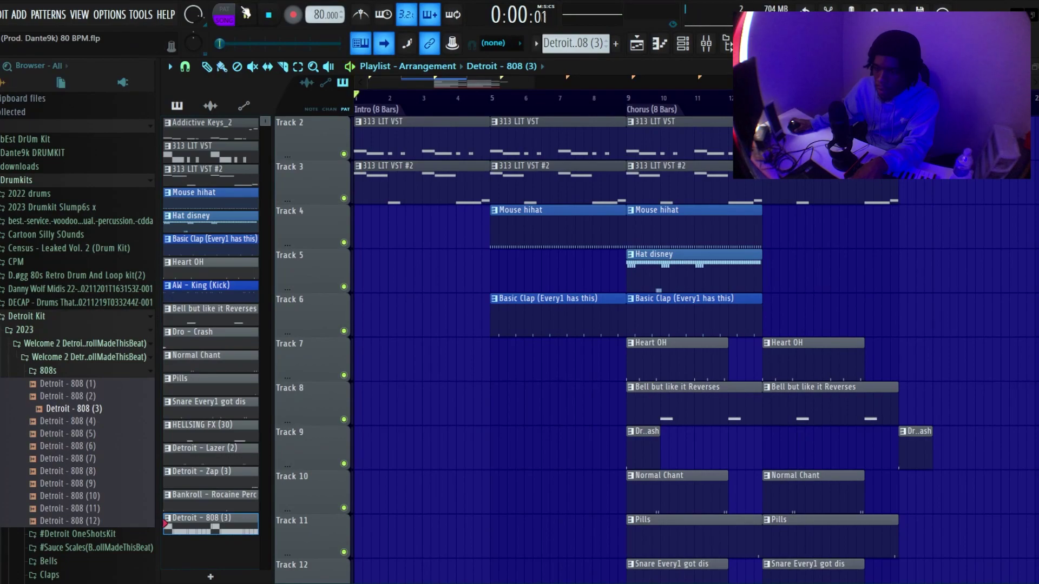
During playback, repeat the Mouse hihat, Hat disney and Basic Clap patterns at bar 13 on tracks 4 to 6 to fill the Chorus.
{"action": "key", "text": "space"}
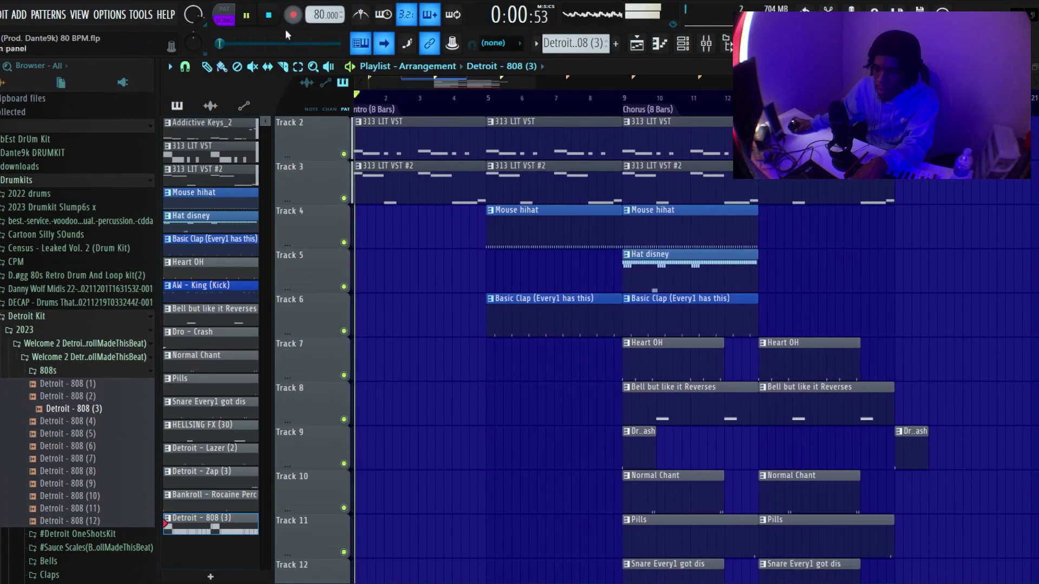
{"action": "scroll", "coordinate": [583, 107], "scroll_direction": "down", "scroll_amount": 5}
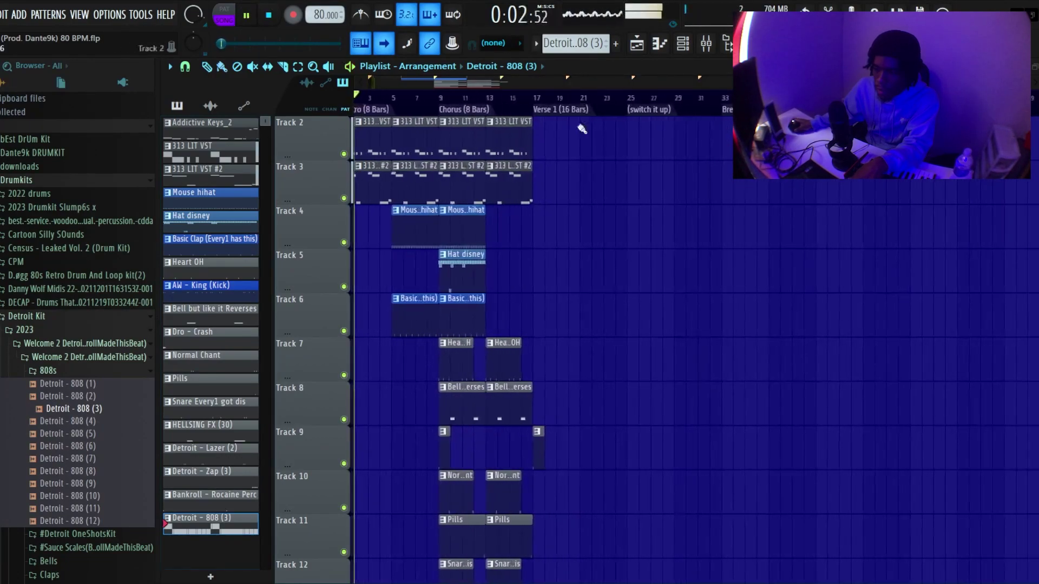
{"action": "scroll", "coordinate": [576, 185], "scroll_direction": "down", "scroll_amount": 3}
{"action": "scroll", "coordinate": [554, 427], "scroll_direction": "down", "scroll_amount": 5}
{"action": "scroll", "coordinate": [554, 427], "scroll_direction": "up", "scroll_amount": 4}
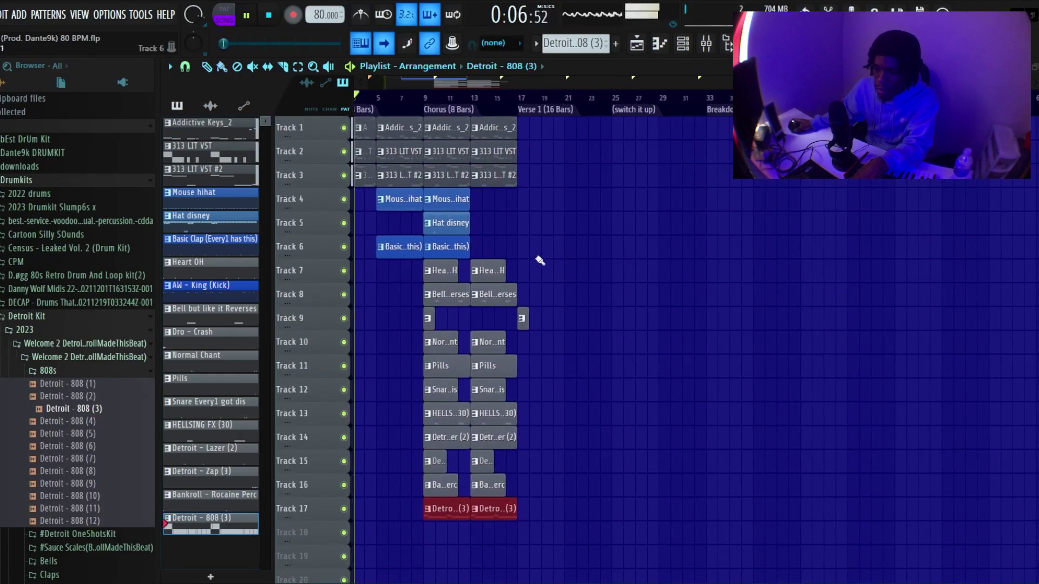
{"action": "left_click", "coordinate": [468, 200]}
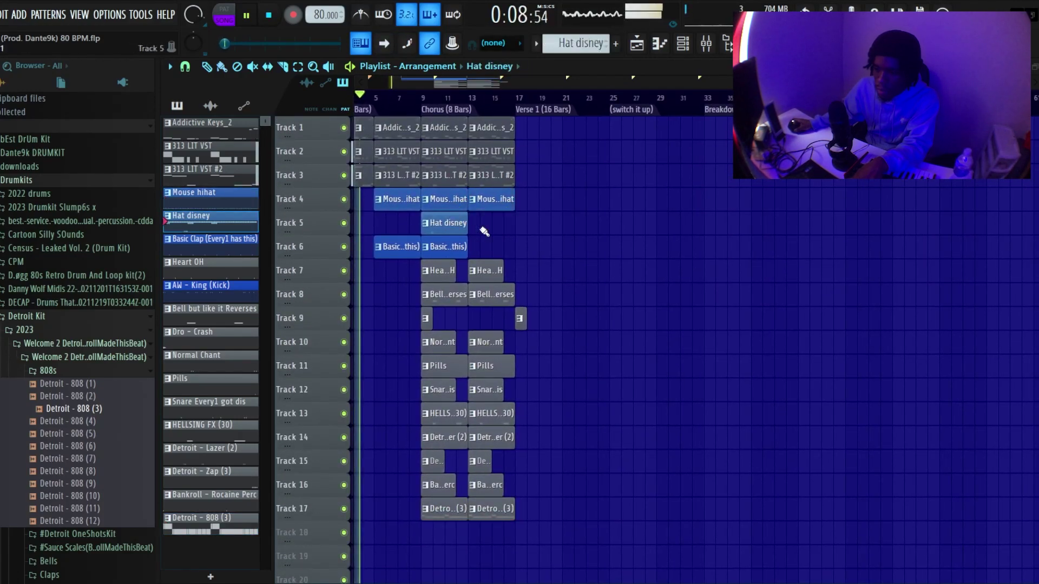
{"action": "left_click", "coordinate": [464, 248]}
{"action": "left_click", "coordinate": [476, 254]}
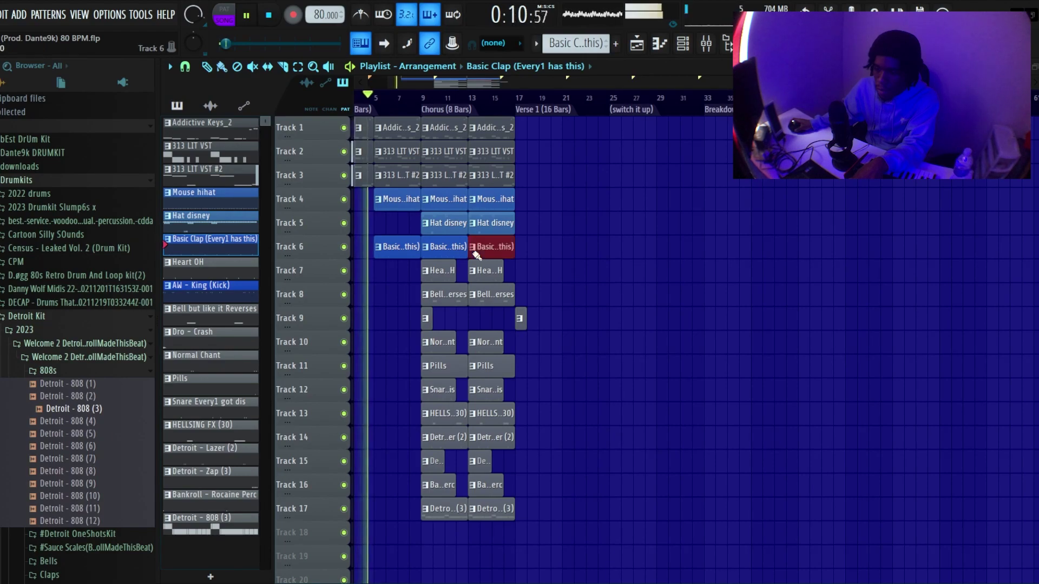
Place the packurbano x fynn_beats_fx_depth_stars audio clip on track 18 at the start of the Chorus, bar 9.
{"action": "left_click", "coordinate": [211, 106]}
{"action": "left_click", "coordinate": [201, 171]}
{"action": "scroll", "coordinate": [443, 563], "scroll_direction": "down", "scroll_amount": 4}
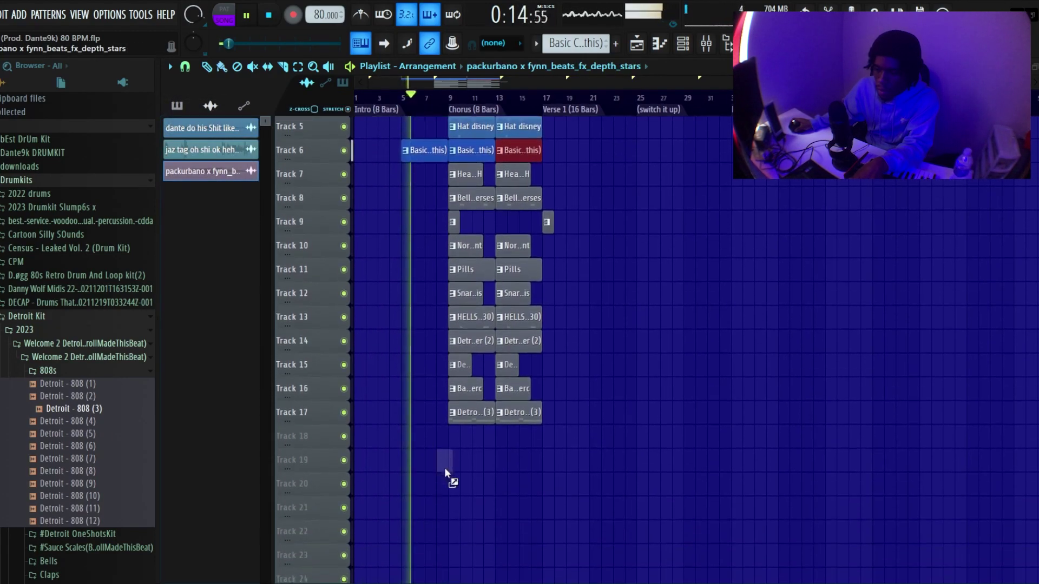
{"action": "left_click", "coordinate": [454, 438]}
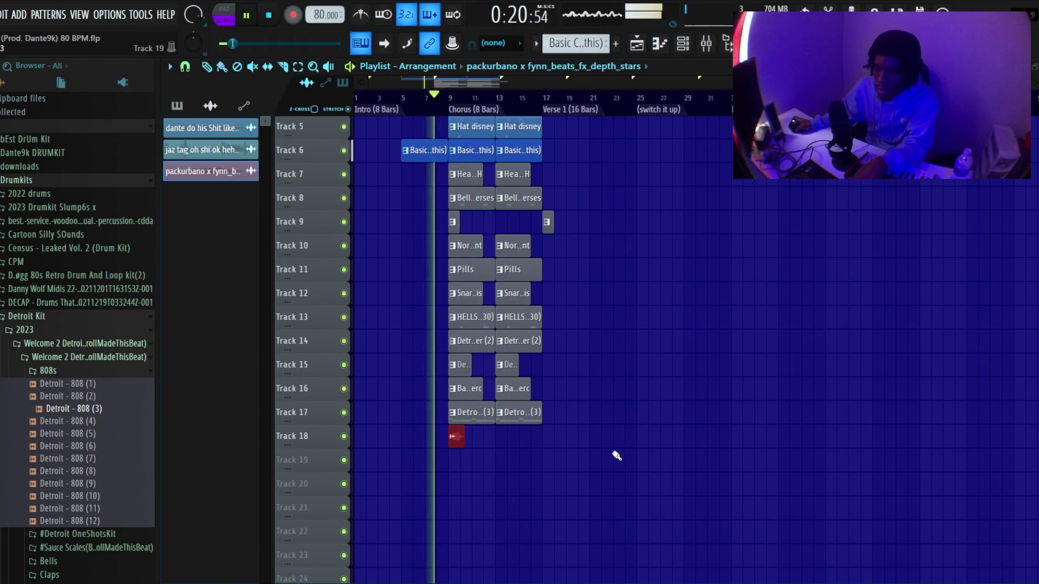
Adjust the channel volume of the depth_stars audio clip to about 53%.
{"action": "scroll", "coordinate": [619, 422], "scroll_direction": "up", "scroll_amount": 4}
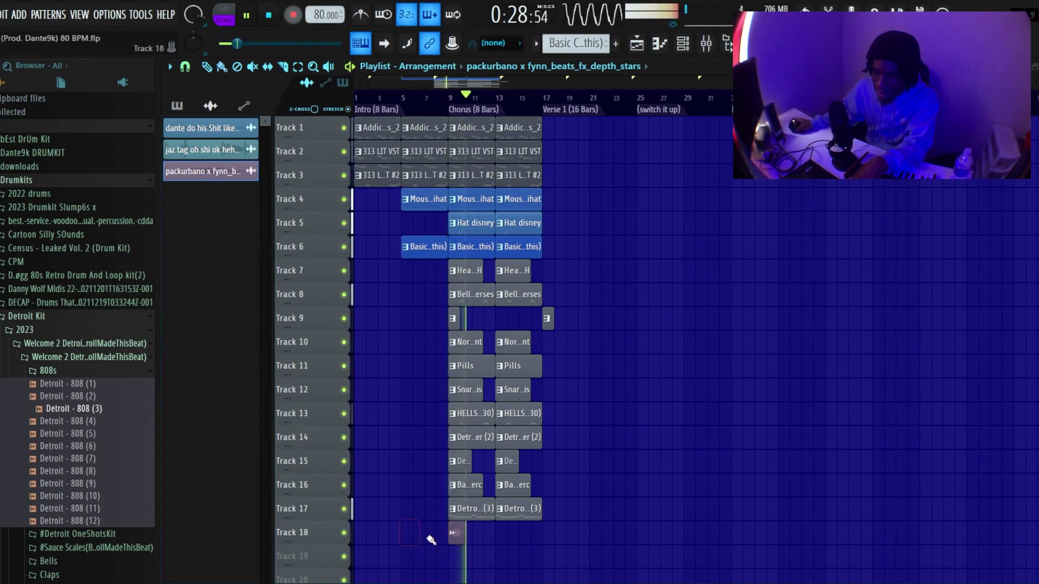
{"action": "double_click", "coordinate": [459, 540]}
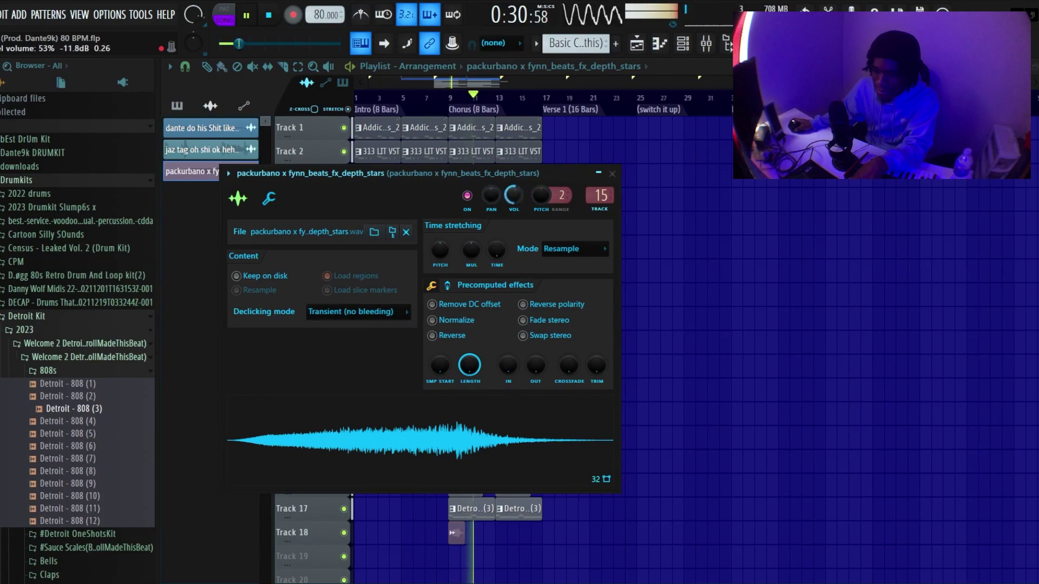
{"action": "left_click", "coordinate": [612, 173]}
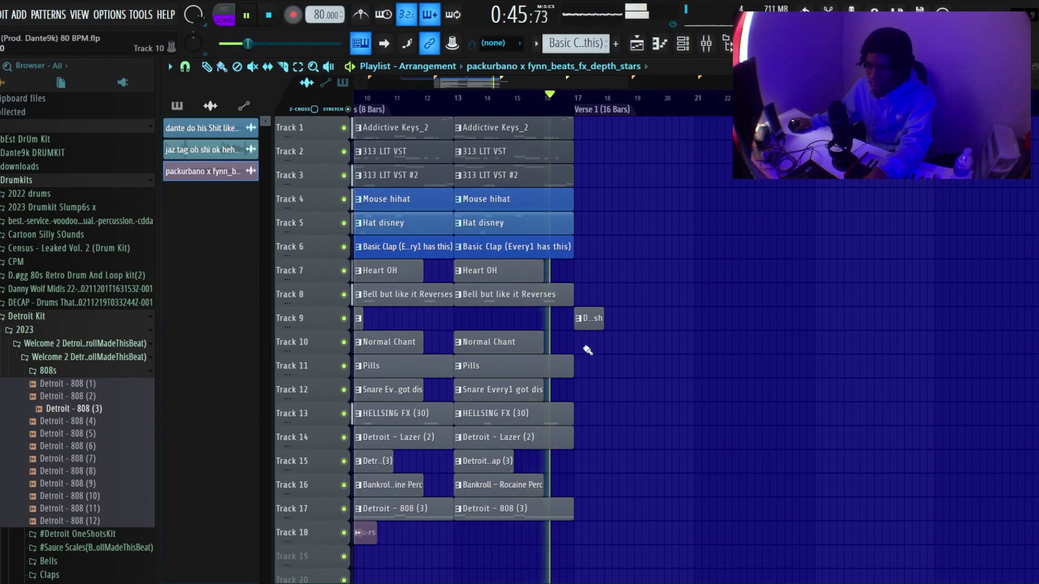
Continue the Addictive Keys_2 pattern on track 1 into Verse 1, with copies at bars 17 and 21.
{"action": "left_click", "coordinate": [557, 128]}
{"action": "left_click_drag", "start_coordinate": [577, 128], "coordinate": [757, 127]}
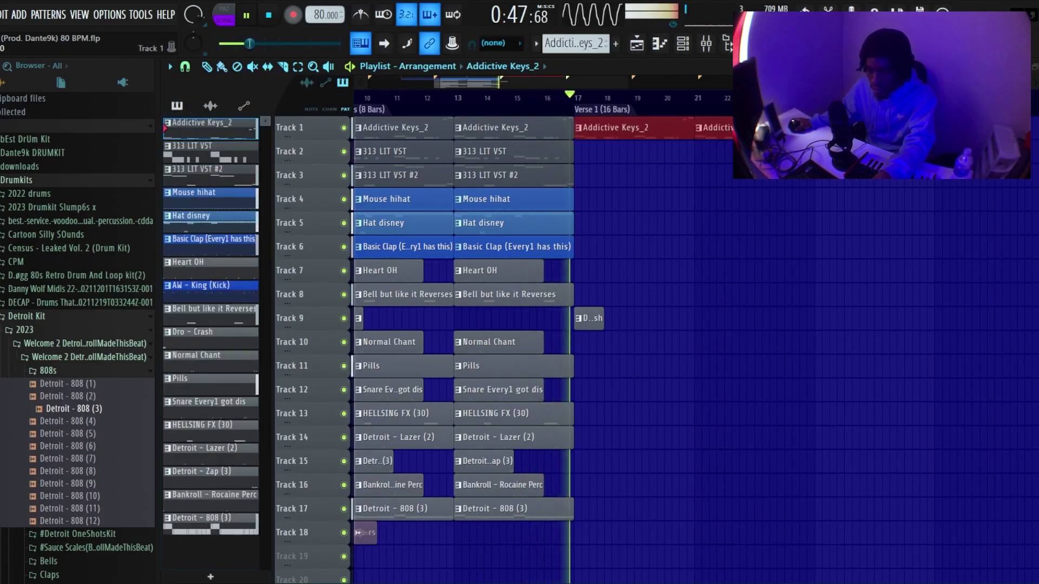
{"action": "left_click", "coordinate": [536, 158]}
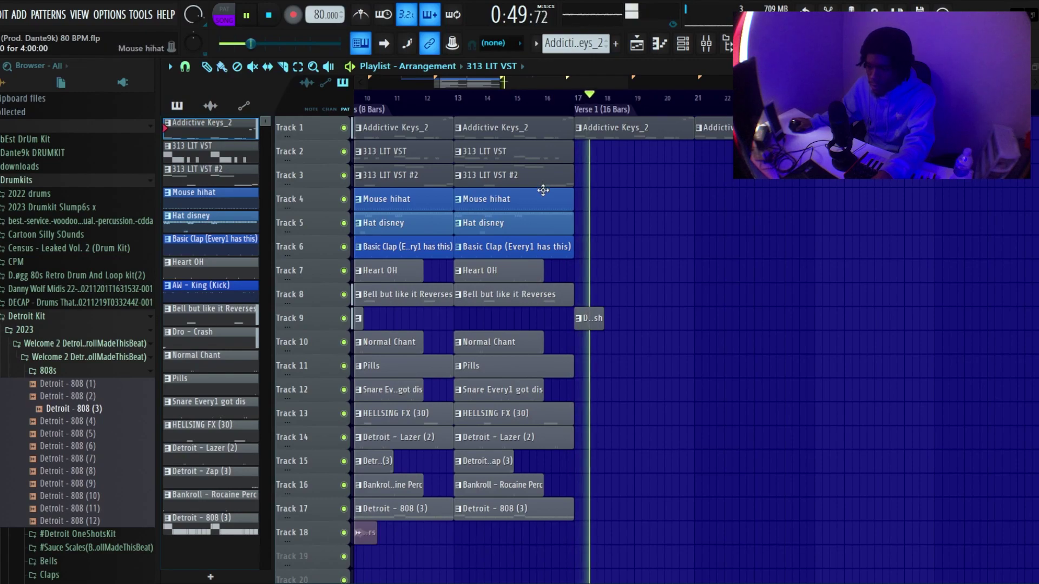
Add the Bankroll - Rocaine Perc, Detroit - Zap (3) and Detroit - Lazer (2) patterns at bar 17 on tracks 16, 15 and 14.
{"action": "left_click", "coordinate": [538, 487]}
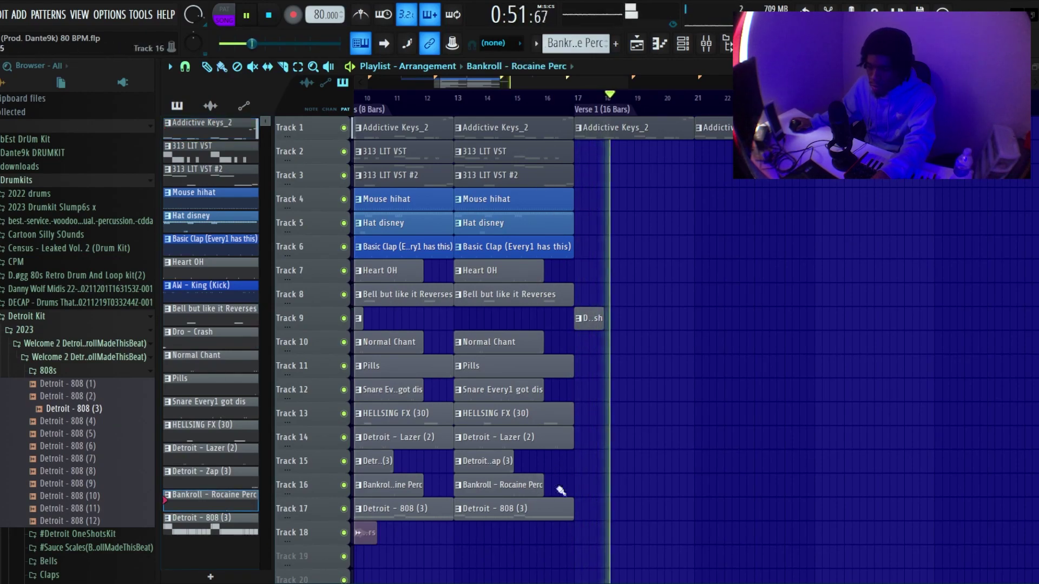
{"action": "left_click", "coordinate": [595, 486]}
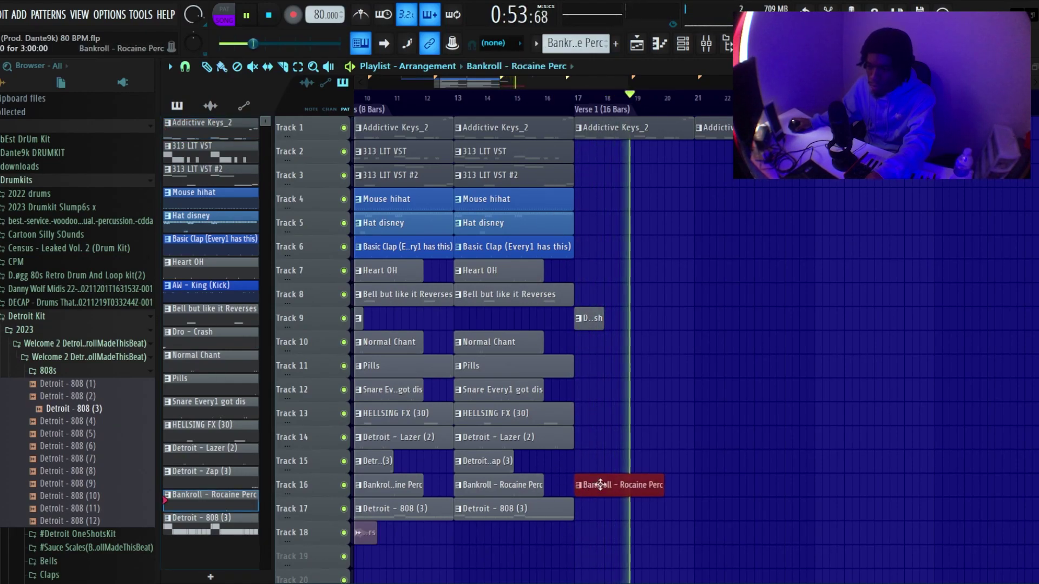
{"action": "key", "text": "space"}
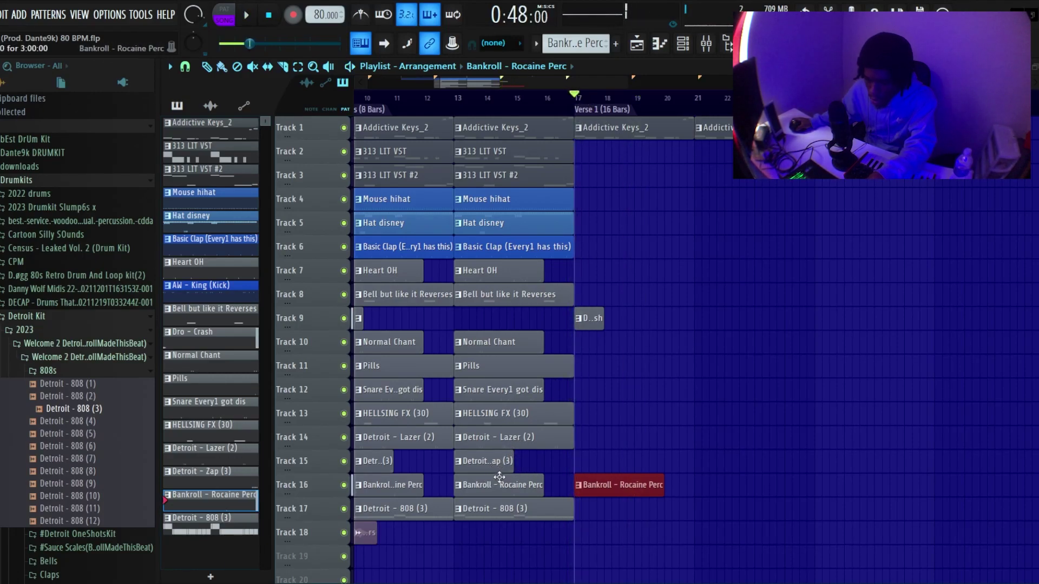
{"action": "left_click", "coordinate": [484, 461]}
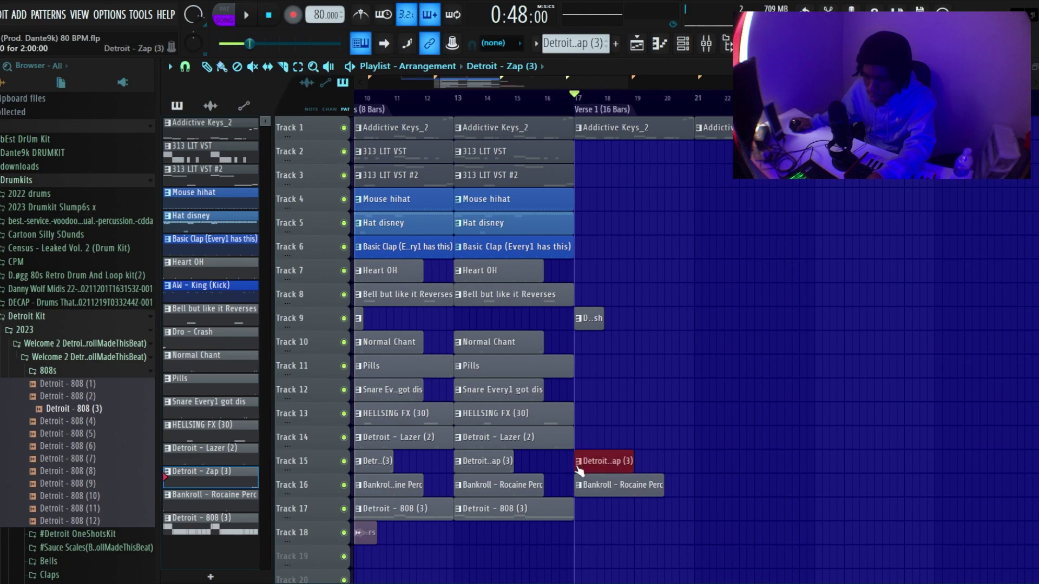
{"action": "left_click", "coordinate": [509, 443]}
{"action": "left_click", "coordinate": [589, 438]}
{"action": "key", "text": "space"}
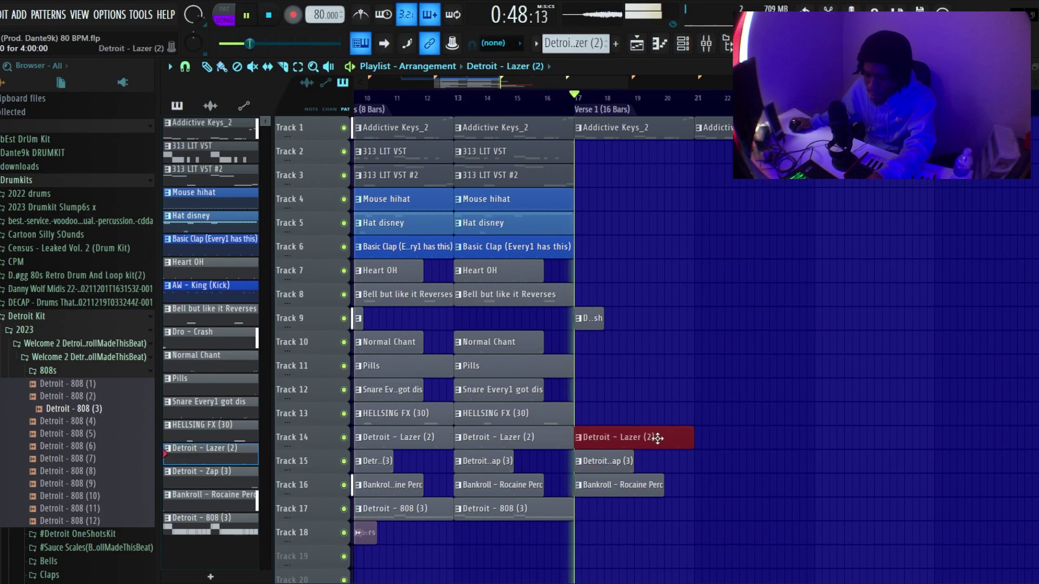
Add the HELLSING FX (30) pattern on track 13 at the start of Verse 1.
{"action": "left_click", "coordinate": [509, 419]}
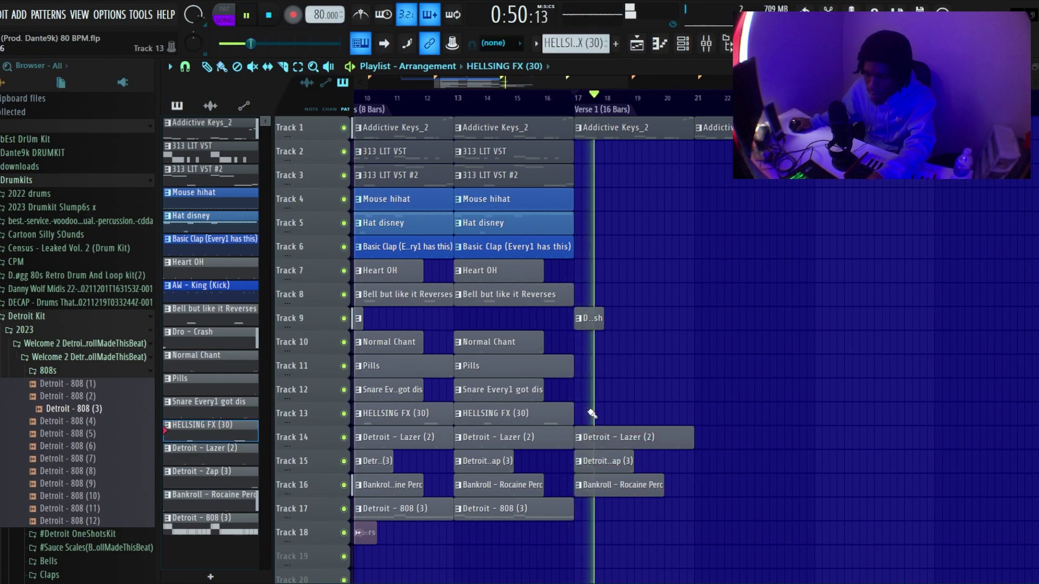
{"action": "left_click", "coordinate": [589, 413]}
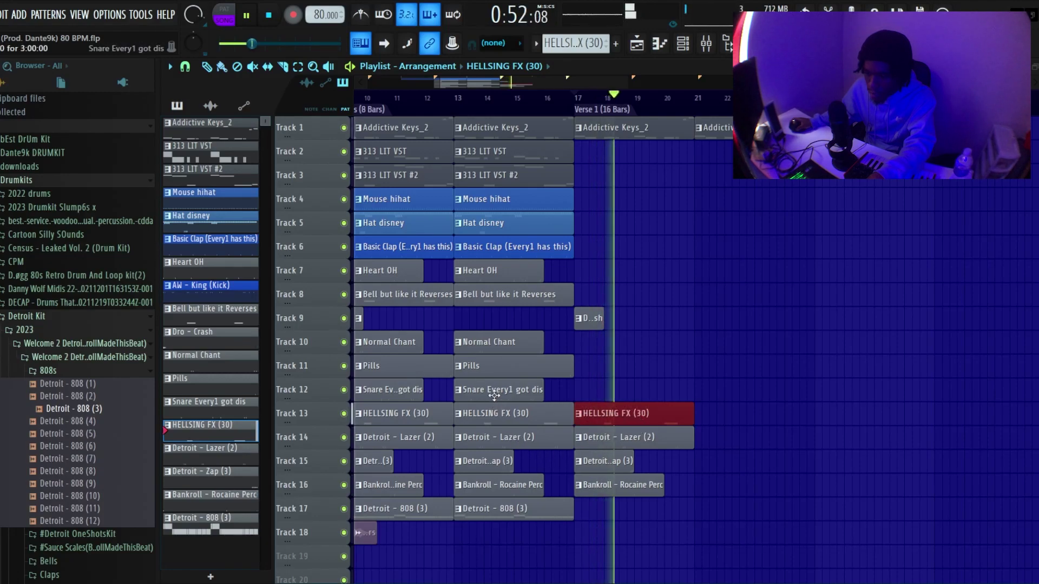
{"action": "left_click", "coordinate": [528, 394]}
{"action": "key", "text": "space"}
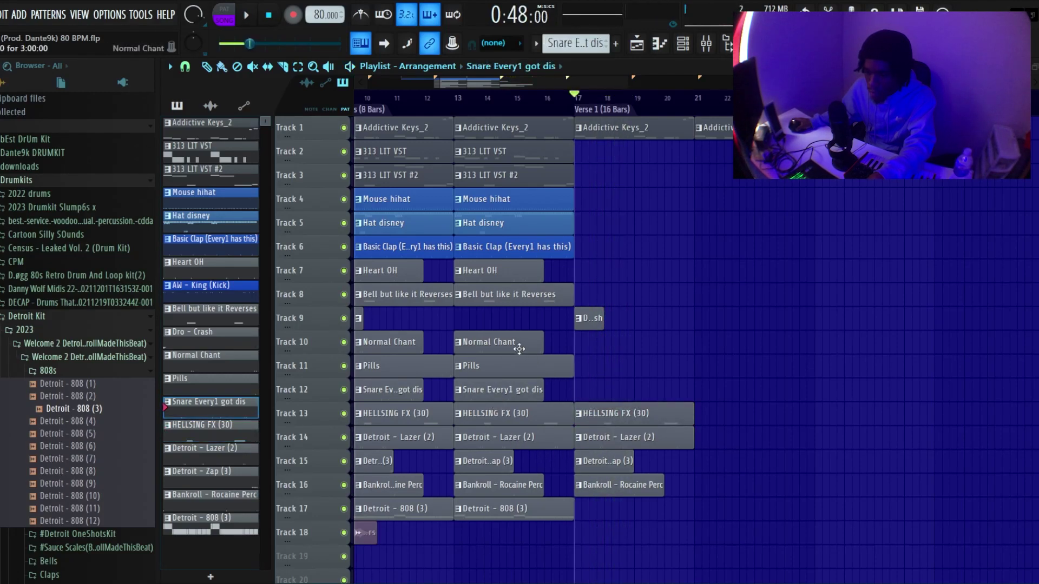
Add Detroit - 808 (3) on track 17 starting at bar 18, and the Mouse hihat, Hat disney and Basic Clap patterns at bars 17 and 21.
{"action": "left_click", "coordinate": [582, 512]}
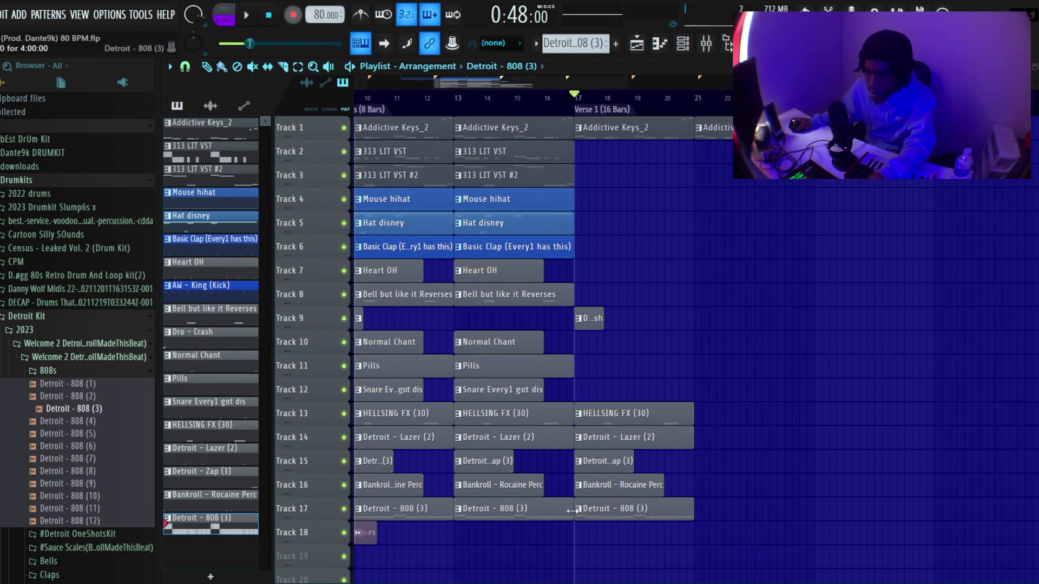
{"action": "scroll", "coordinate": [557, 501], "scroll_direction": "up", "scroll_amount": 5}
{"action": "key", "text": "space"}
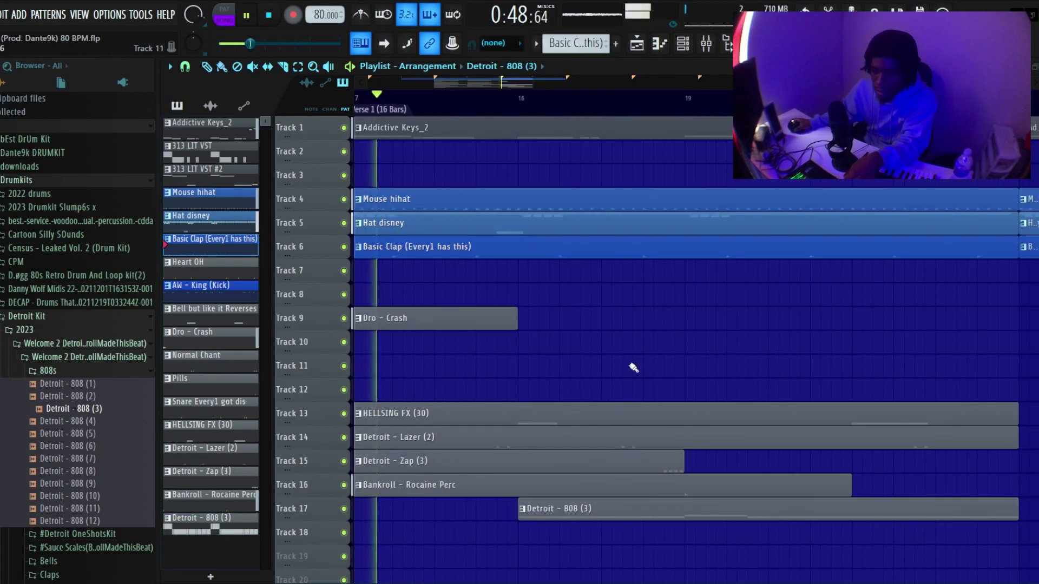
Place the Heart OH pattern on track 7 at bars 17 and 21, and Bell but like it Reverses on track 8 at bar 21.
{"action": "scroll", "coordinate": [472, 107], "scroll_direction": "down", "scroll_amount": 5}
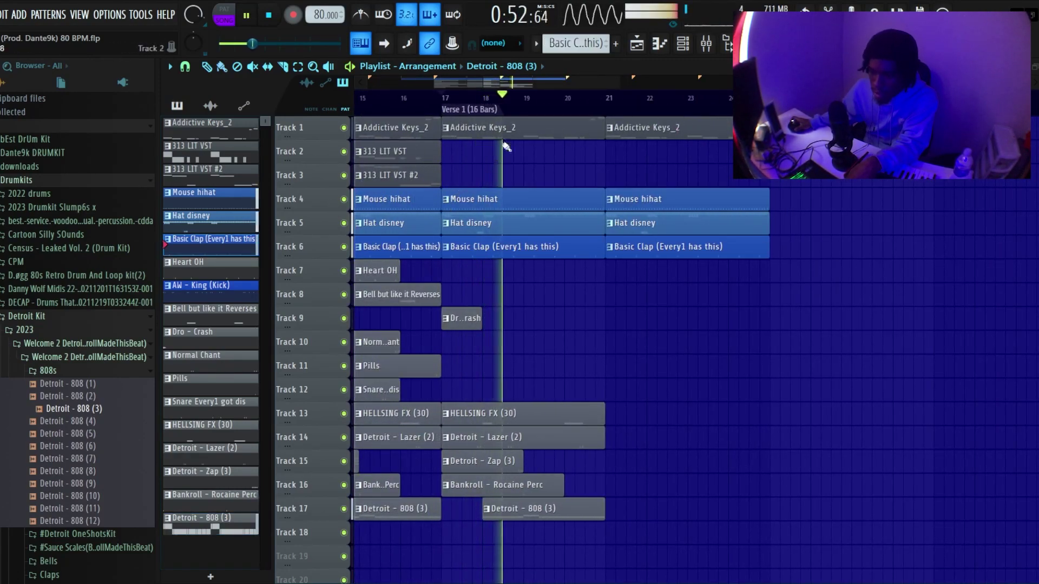
{"action": "scroll", "coordinate": [491, 104], "scroll_direction": "up", "scroll_amount": 1}
{"action": "scroll", "coordinate": [489, 106], "scroll_direction": "up", "scroll_amount": 1}
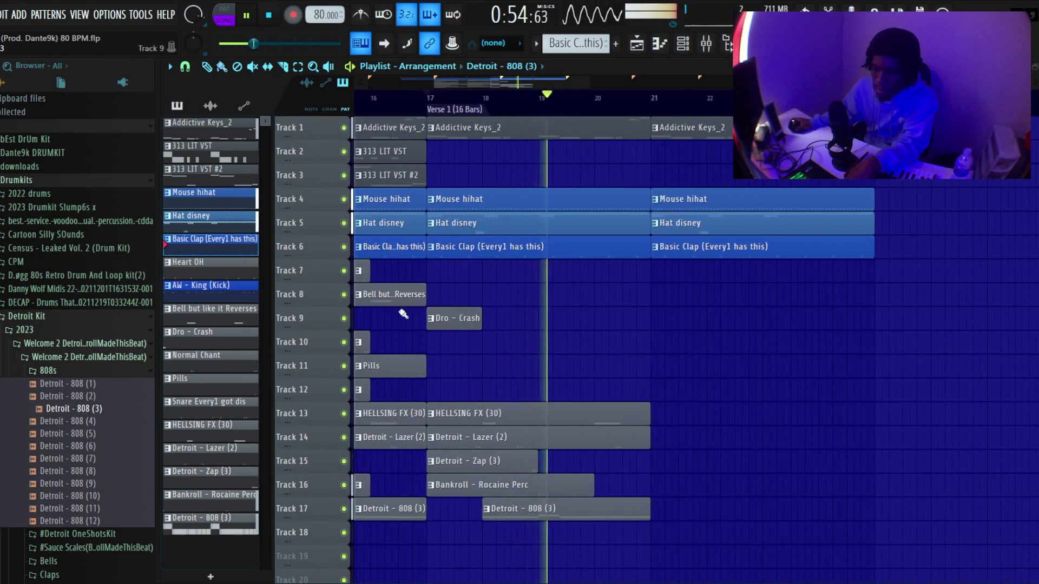
{"action": "scroll", "coordinate": [442, 111], "scroll_direction": "down", "scroll_amount": 4}
{"action": "left_click_drag", "start_coordinate": [421, 270], "coordinate": [505, 270]}
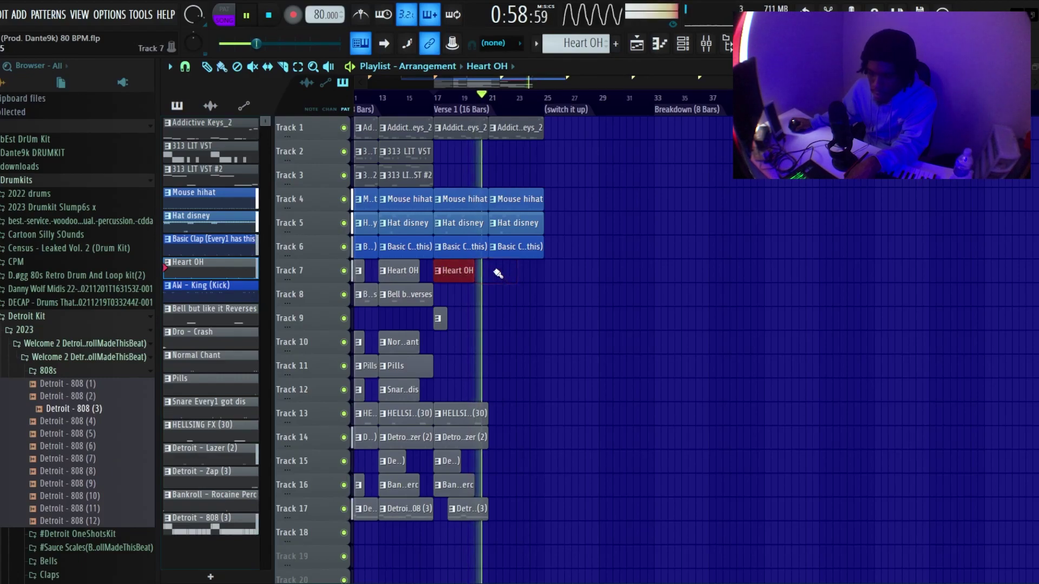
{"action": "left_click_drag", "start_coordinate": [397, 298], "coordinate": [493, 304]}
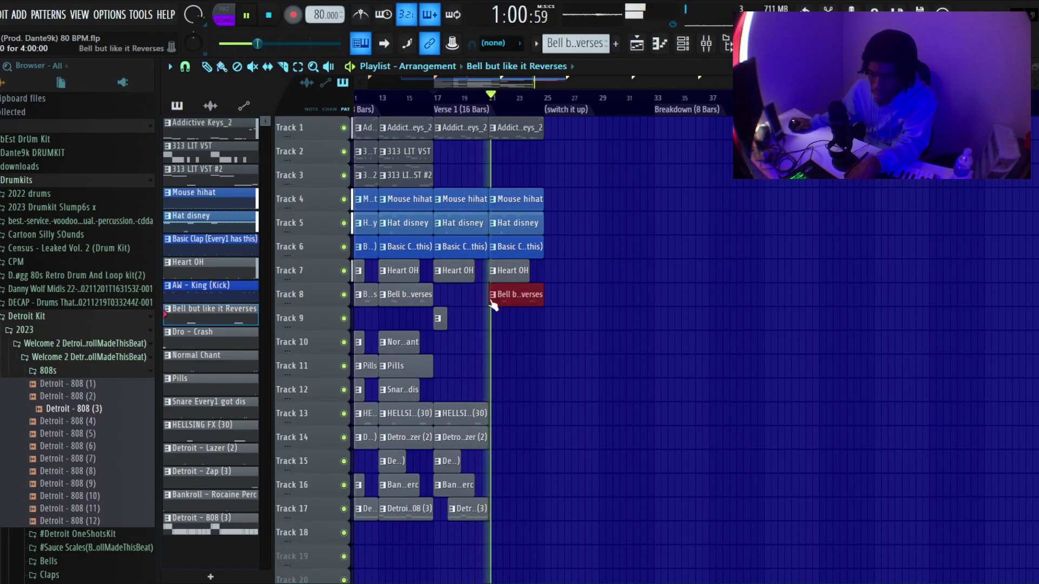
Add the 313 LIT VST pattern on track 2 at bar 21 of Verse 1.
{"action": "scroll", "coordinate": [500, 118], "scroll_direction": "up", "scroll_amount": 3}
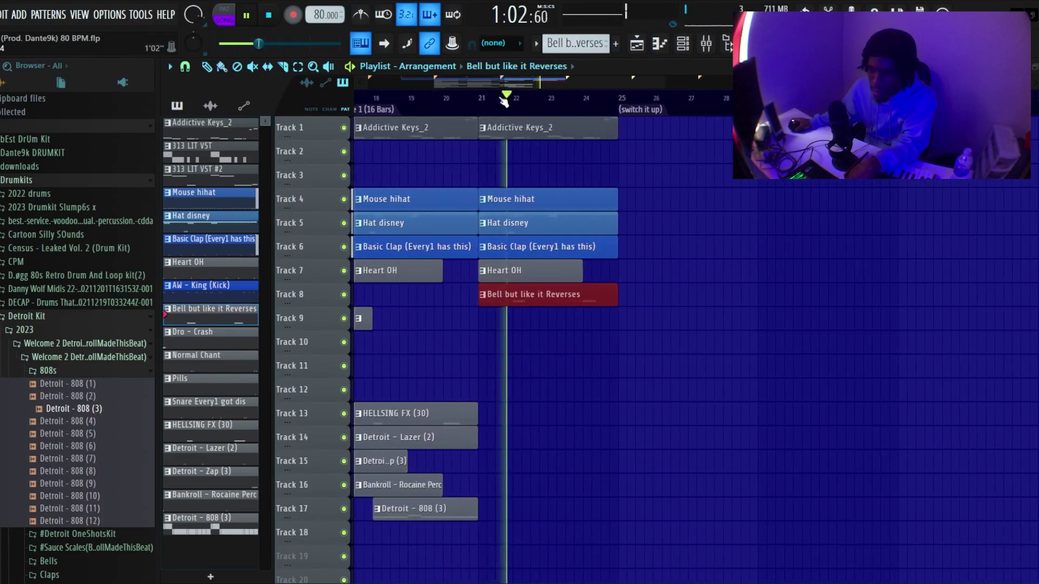
{"action": "scroll", "coordinate": [433, 123], "scroll_direction": "down", "scroll_amount": 4}
{"action": "left_click_drag", "start_coordinate": [409, 153], "coordinate": [471, 156]}
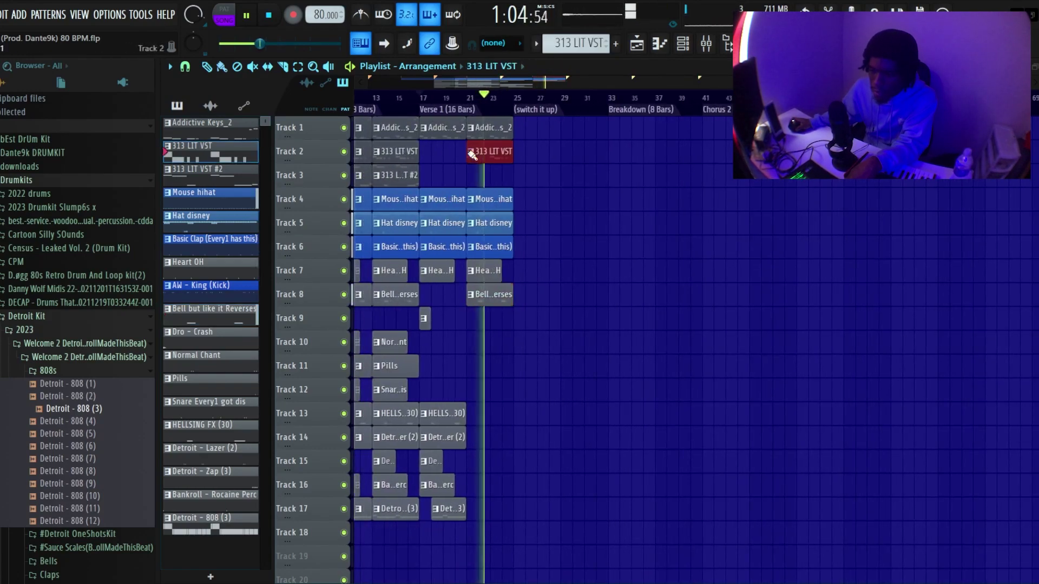
At bar 21, add the 313 LIT VST #2 pattern on track 3, Pills on track 11 and Snare Every1 got dis on track 12.
{"action": "left_click", "coordinate": [399, 176]}
{"action": "left_click", "coordinate": [474, 181]}
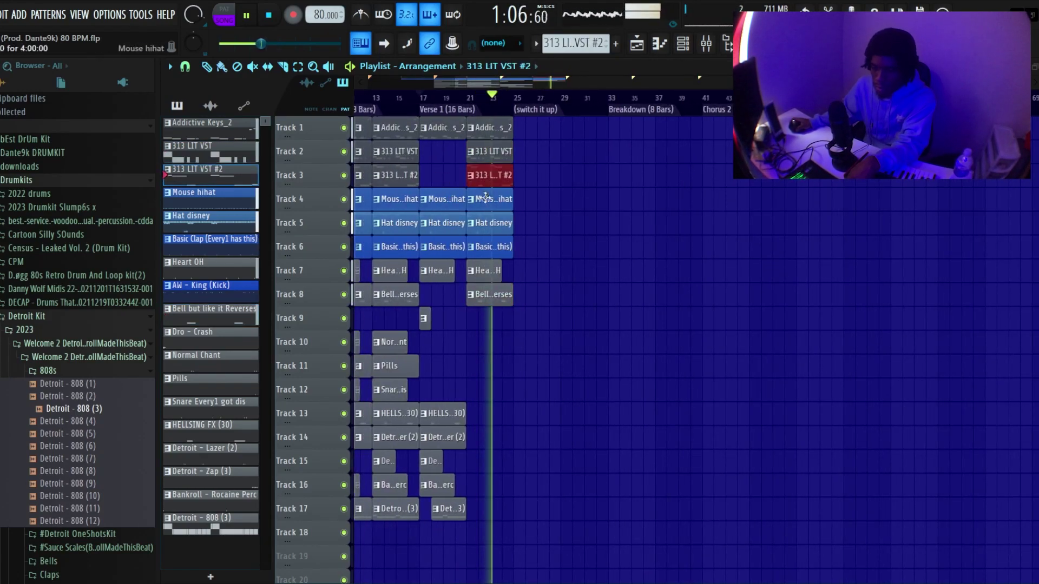
{"action": "left_click", "coordinate": [400, 366]}
{"action": "left_click_drag", "start_coordinate": [458, 372], "coordinate": [475, 369]}
{"action": "key", "text": "KP_Add"}
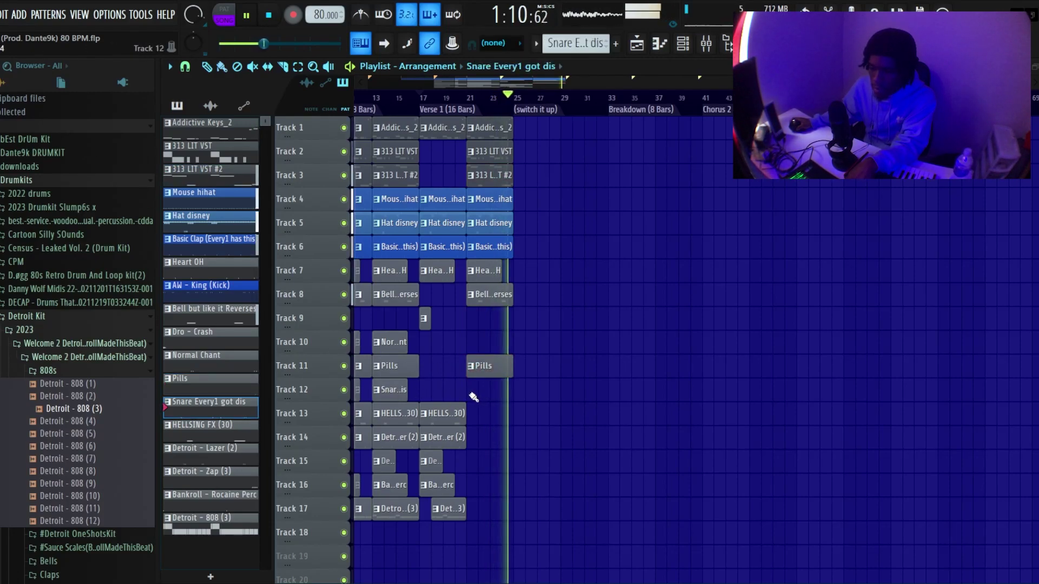
{"action": "right_click", "coordinate": [530, 395]}
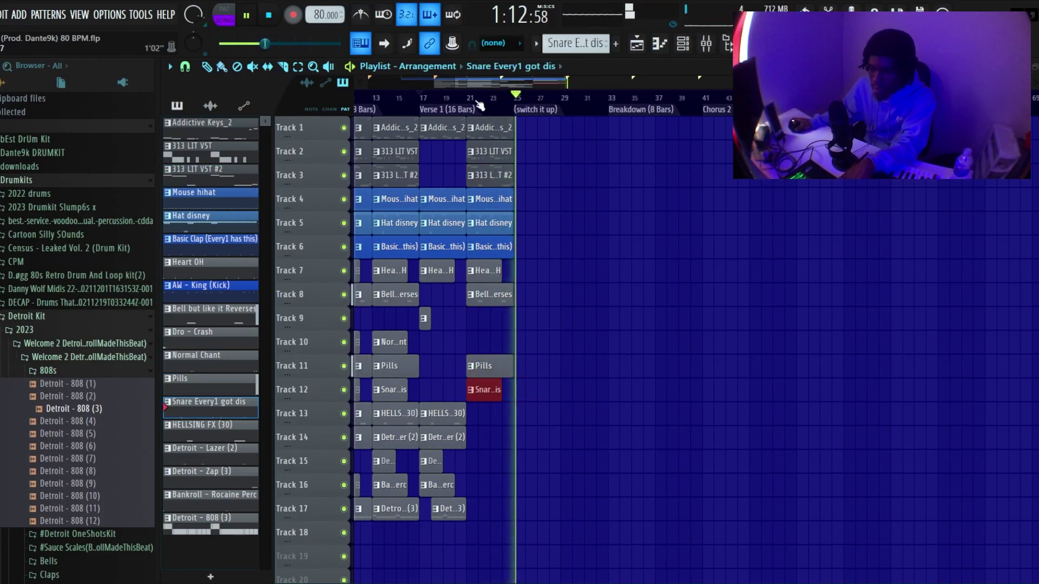
{"action": "key", "text": "space"}
{"action": "key", "text": "space"}
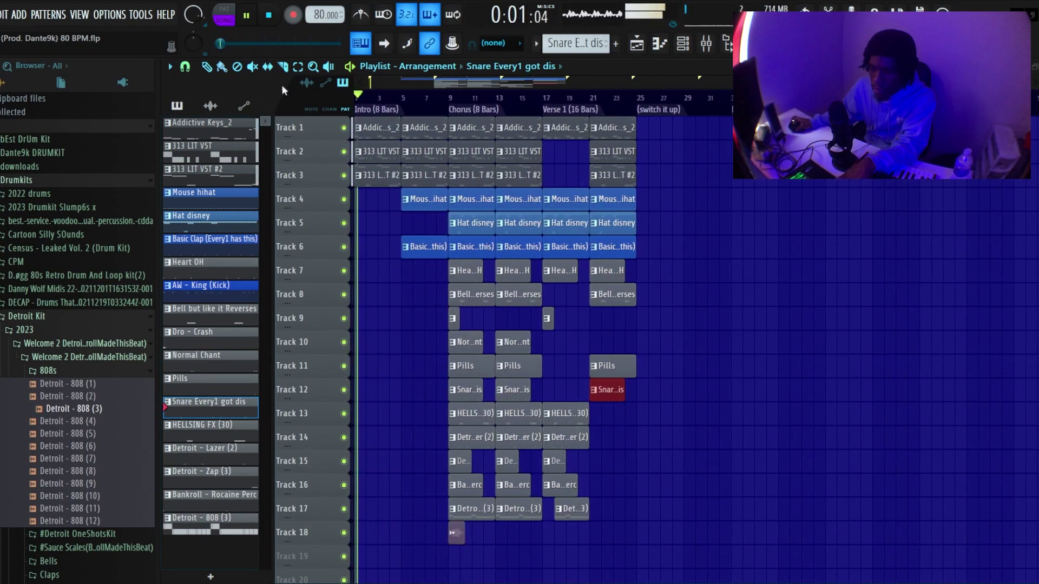
At bar 21, add HELLSING FX (30), Detroit - Lazer (2), Detroit - Zap (3) and Bankroll - Rocaine Perc on tracks 13 to 16.
{"action": "scroll", "coordinate": [463, 101], "scroll_direction": "up", "scroll_amount": 4}
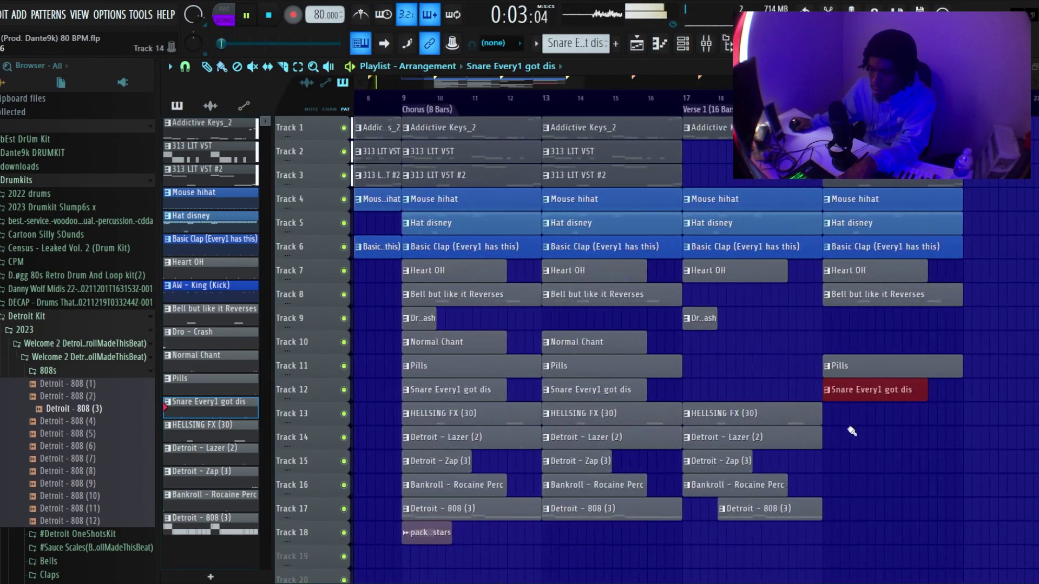
{"action": "left_click", "coordinate": [796, 411]}
{"action": "left_click", "coordinate": [835, 414]}
{"action": "left_click", "coordinate": [811, 437]}
{"action": "left_click", "coordinate": [830, 438]}
{"action": "left_click", "coordinate": [747, 458]}
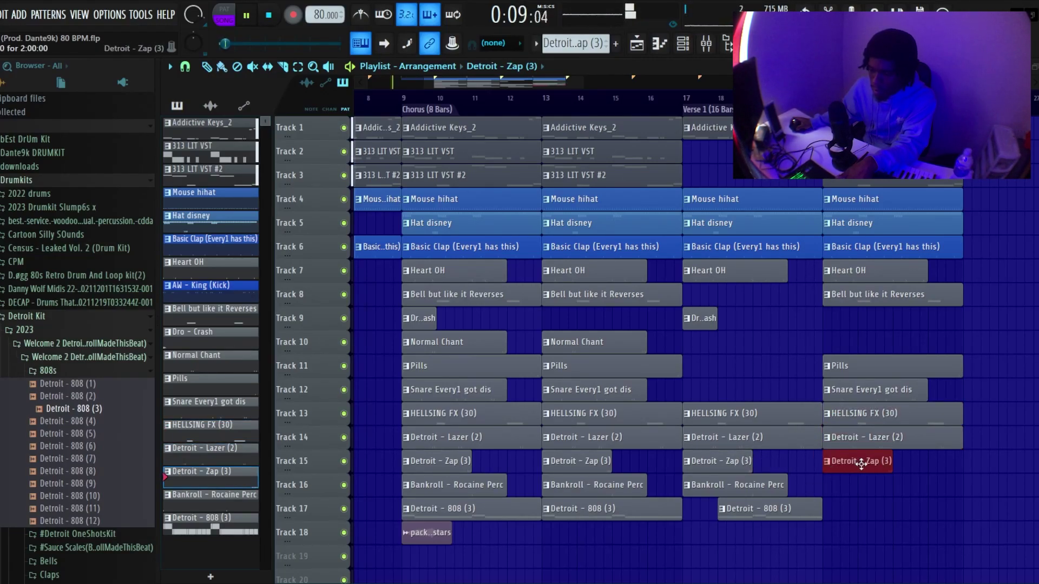
{"action": "left_click", "coordinate": [754, 486]}
{"action": "left_click", "coordinate": [824, 490]}
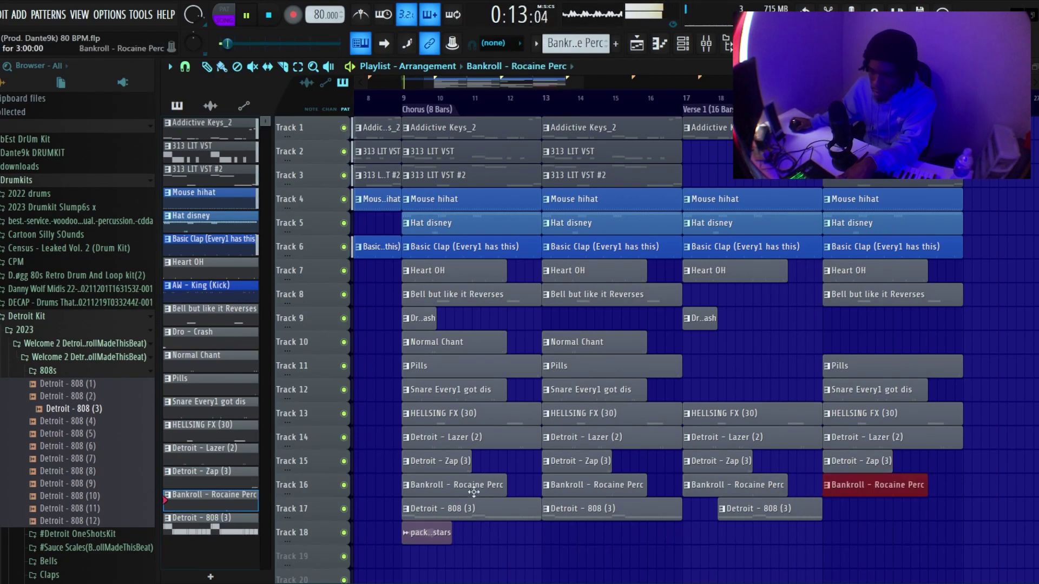
Place Bankroll - Rocaine Perc on track 16 at bar 5 of the Intro and shorten the clip to just under two bars.
{"action": "key", "text": "space"}
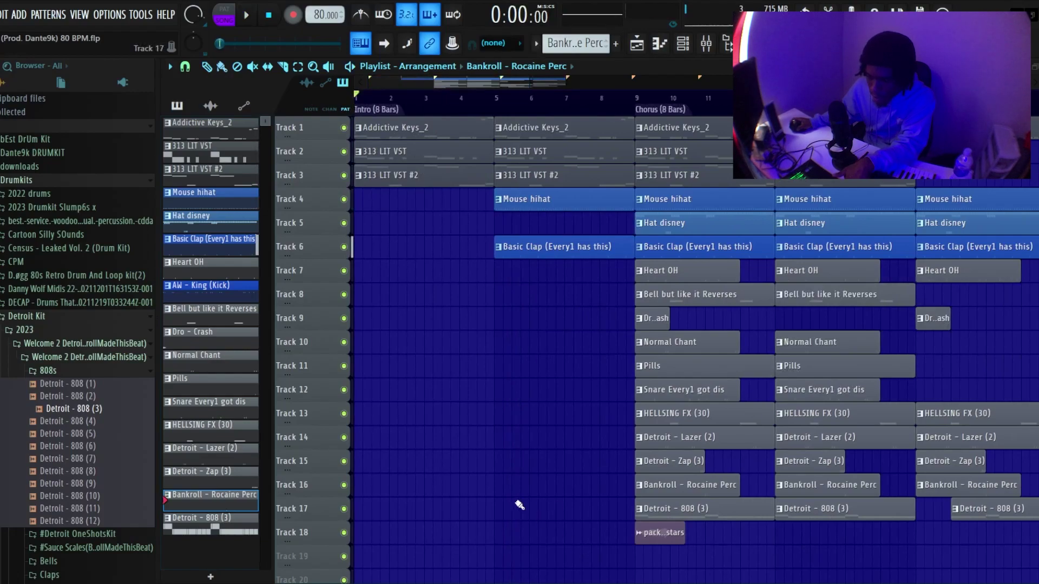
{"action": "left_click", "coordinate": [503, 489]}
{"action": "key", "text": "space"}
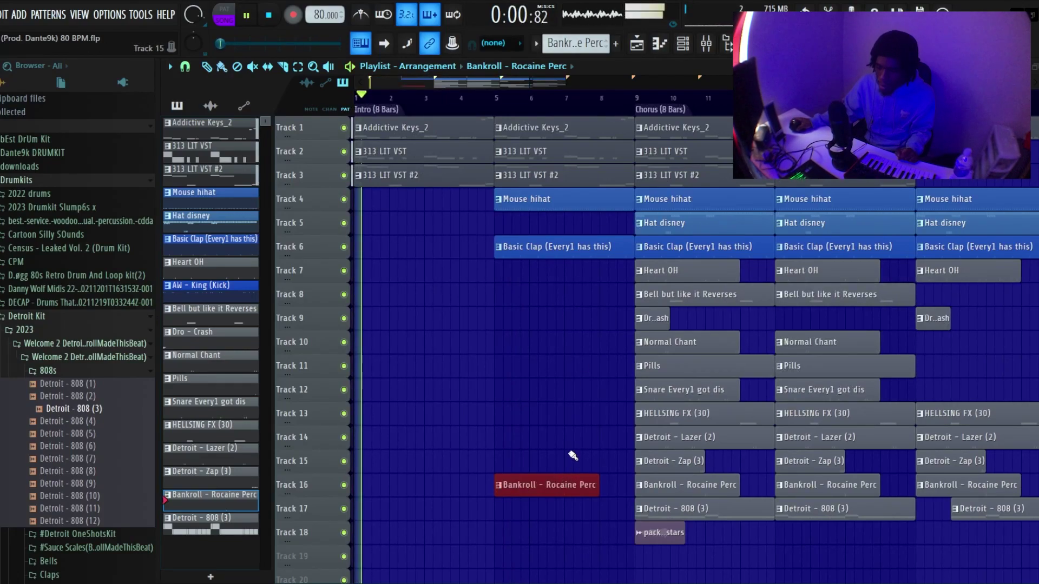
{"action": "left_click_drag", "start_coordinate": [599, 486], "coordinate": [556, 486]}
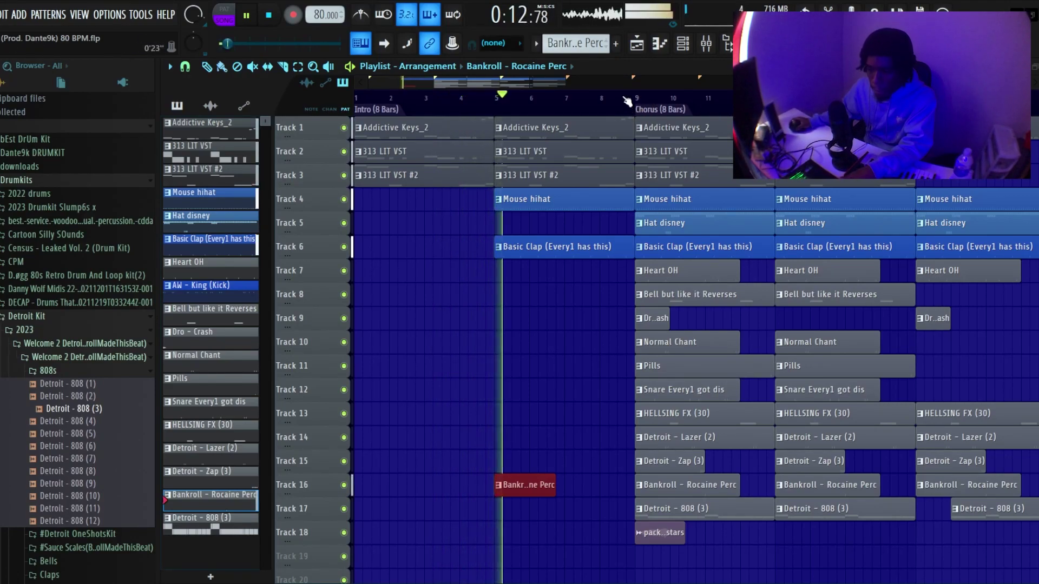
Shorten the first Chorus Hat disney clip on track 5 to two bars and place a two-bar copy at bar 11.
{"action": "left_click", "coordinate": [688, 221]}
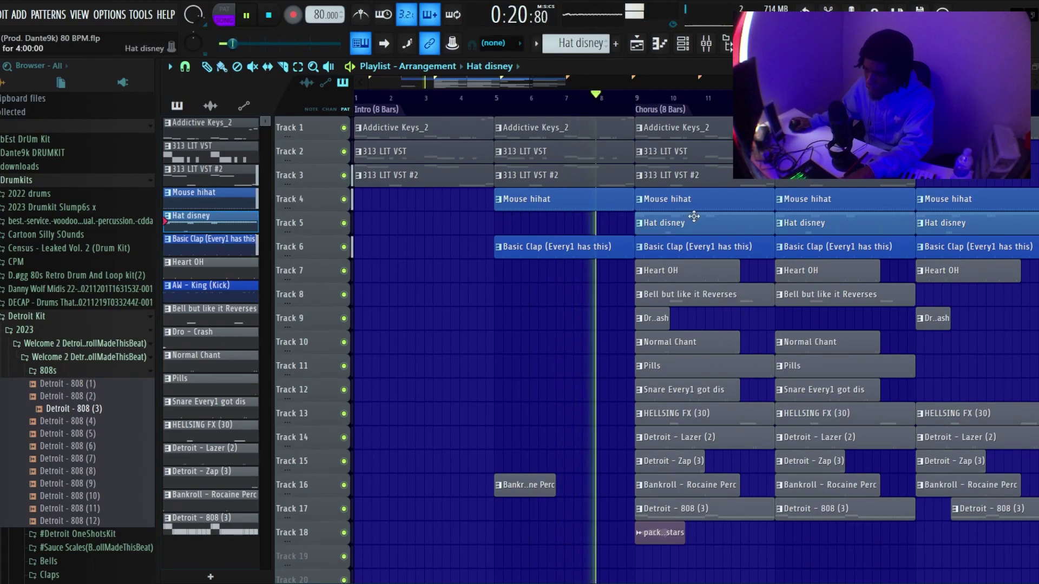
{"action": "left_click_drag", "start_coordinate": [769, 221], "coordinate": [705, 223]}
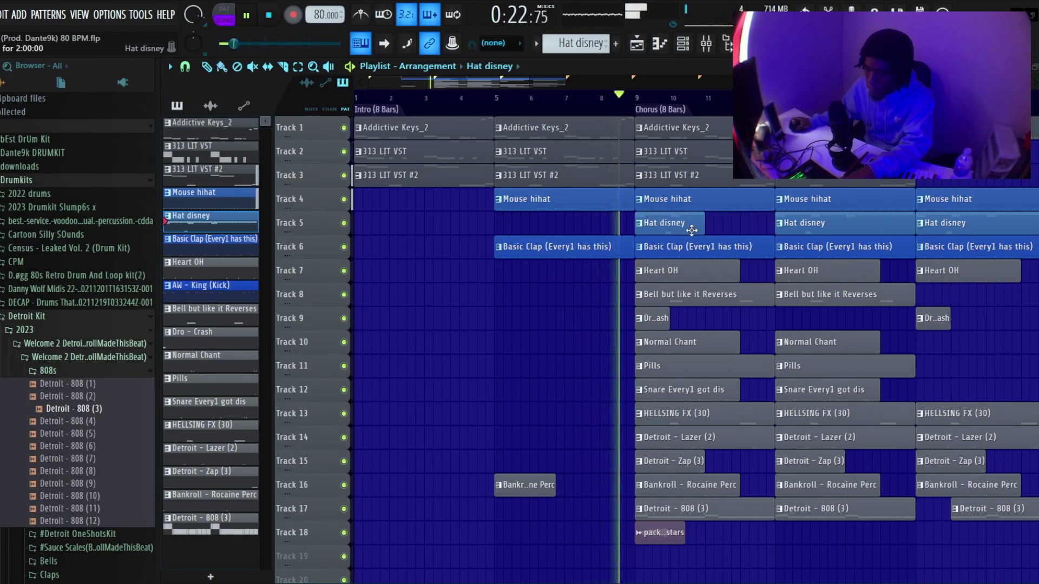
{"action": "left_click", "coordinate": [713, 227]}
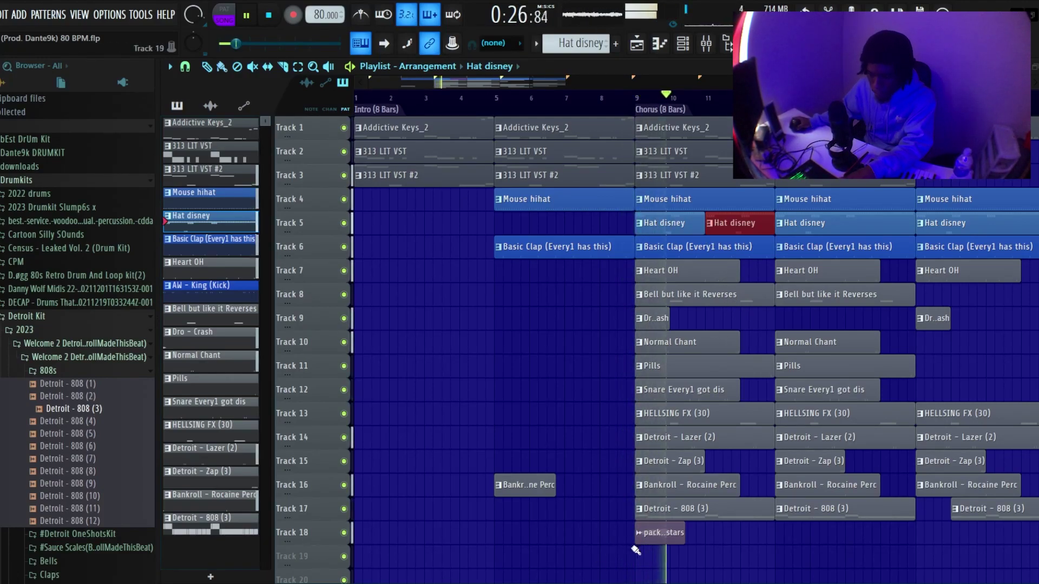
Delete the packurbano x fynn_beats_fx_depth_stars audio clip from track 18 at the start of the Chorus.
{"action": "double_click", "coordinate": [662, 531]}
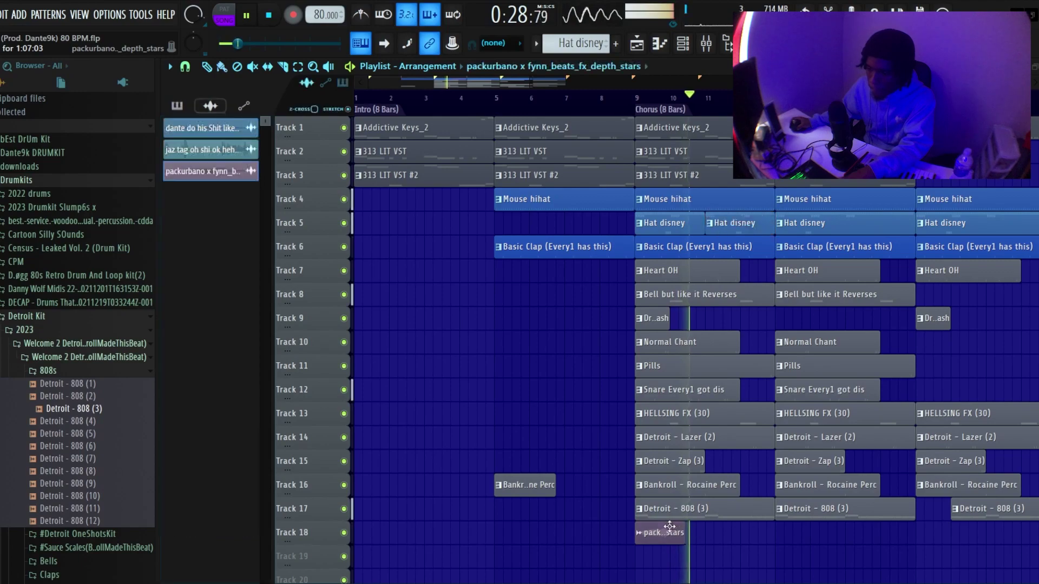
{"action": "key", "text": "Escape"}
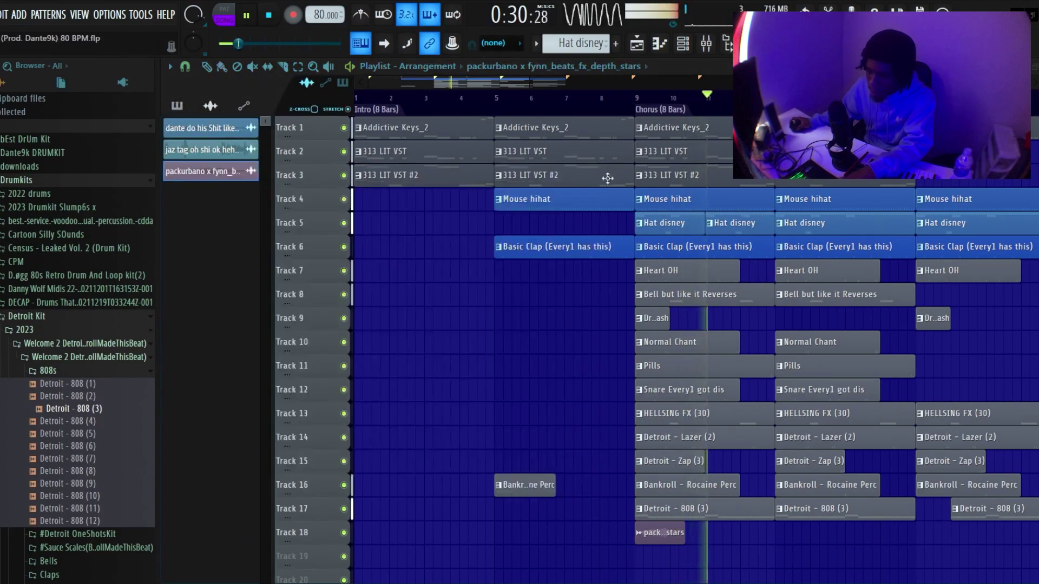
{"action": "right_click", "coordinate": [674, 530]}
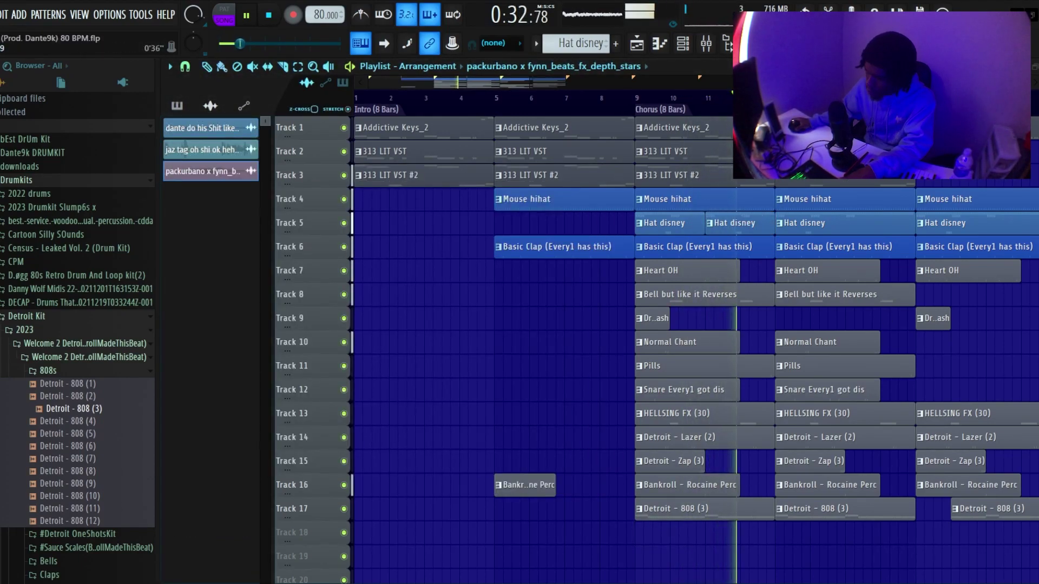
Add Bankroll - Rocaine Perc on track 16 at bar 25 and Detroit - Zap (3) on track 15 at bars 25 and 27.
{"action": "scroll", "coordinate": [693, 347], "scroll_direction": "down", "scroll_amount": 1}
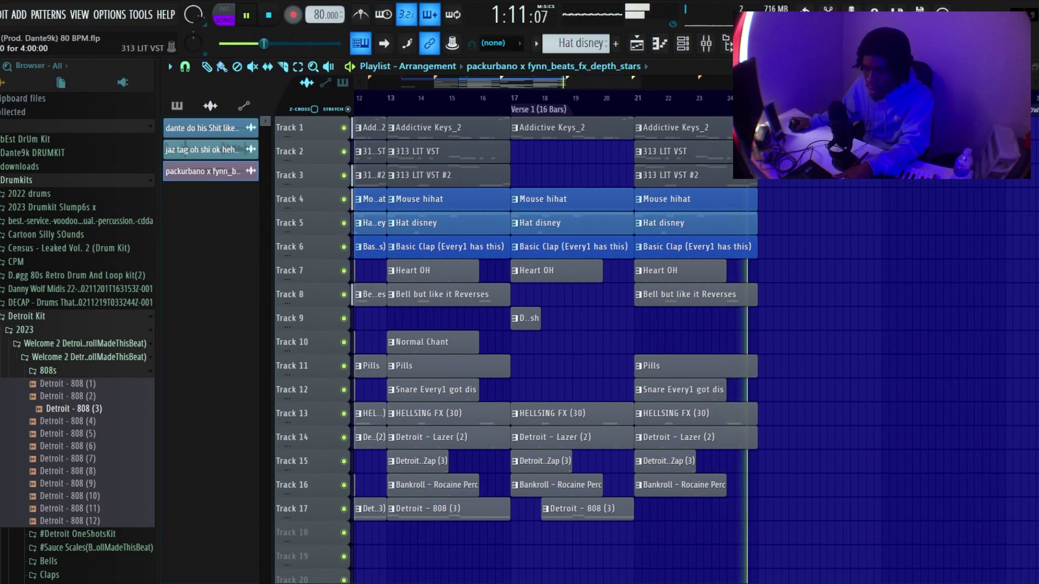
{"action": "left_click", "coordinate": [695, 146]}
{"action": "left_click", "coordinate": [720, 485]}
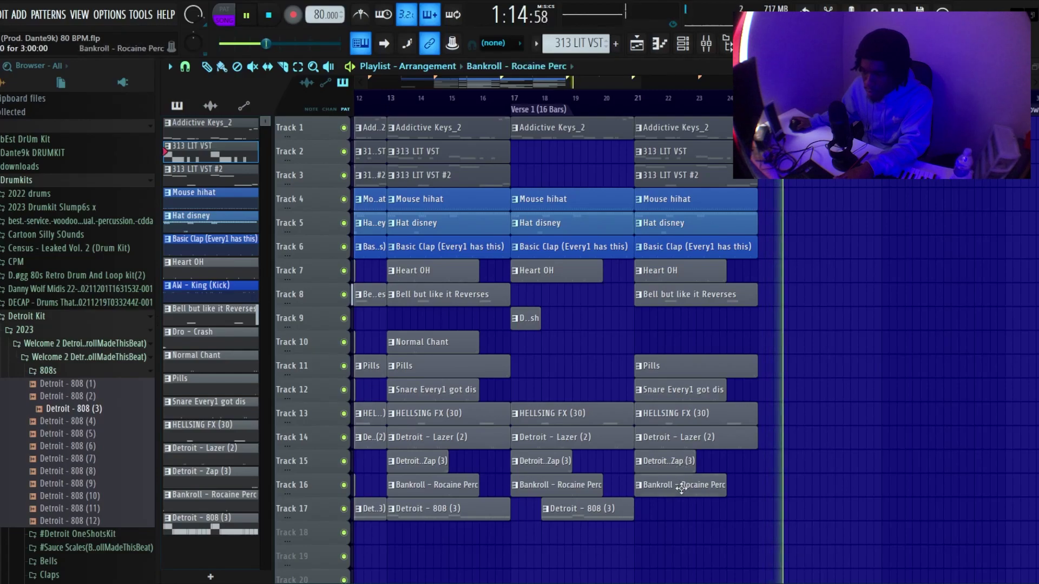
{"action": "left_click", "coordinate": [762, 488]}
{"action": "mouse_move", "coordinate": [793, 465]}
{"action": "left_mouse_down"}
{"action": "mouse_move", "coordinate": [757, 462]}
{"action": "mouse_move", "coordinate": [827, 466]}
{"action": "left_mouse_up"}
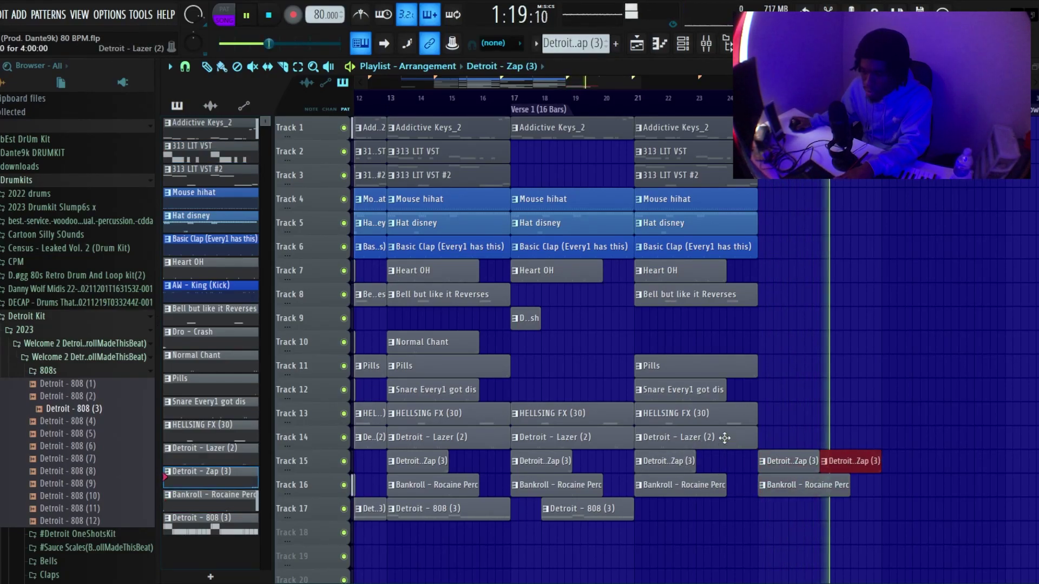
Add Detroit - Lazer (2) on track 14, HELLSING FX (30) on track 13 and Pills on track 11 at bar 25.
{"action": "left_click", "coordinate": [773, 436]}
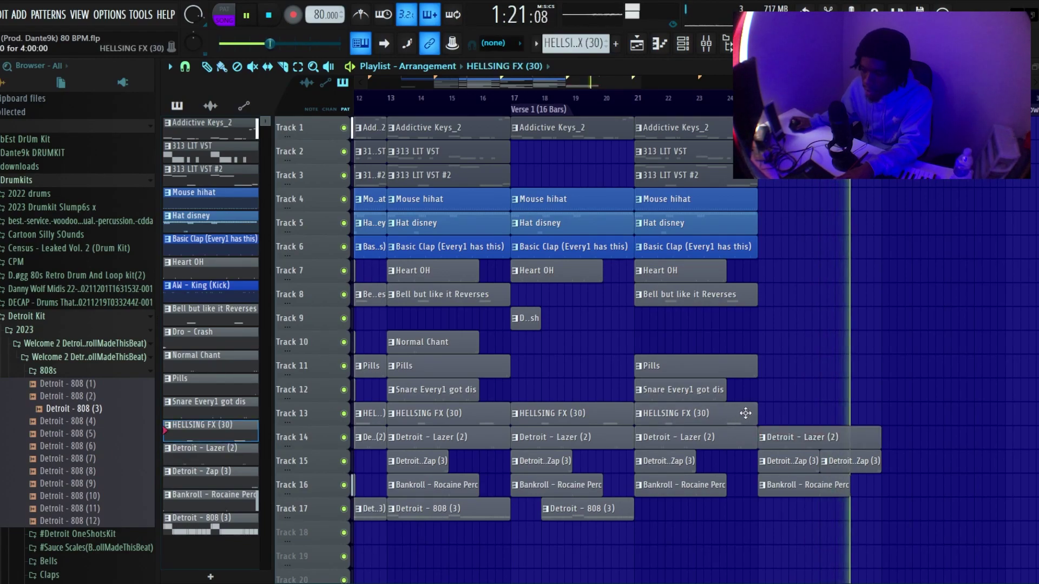
{"action": "left_click", "coordinate": [774, 413]}
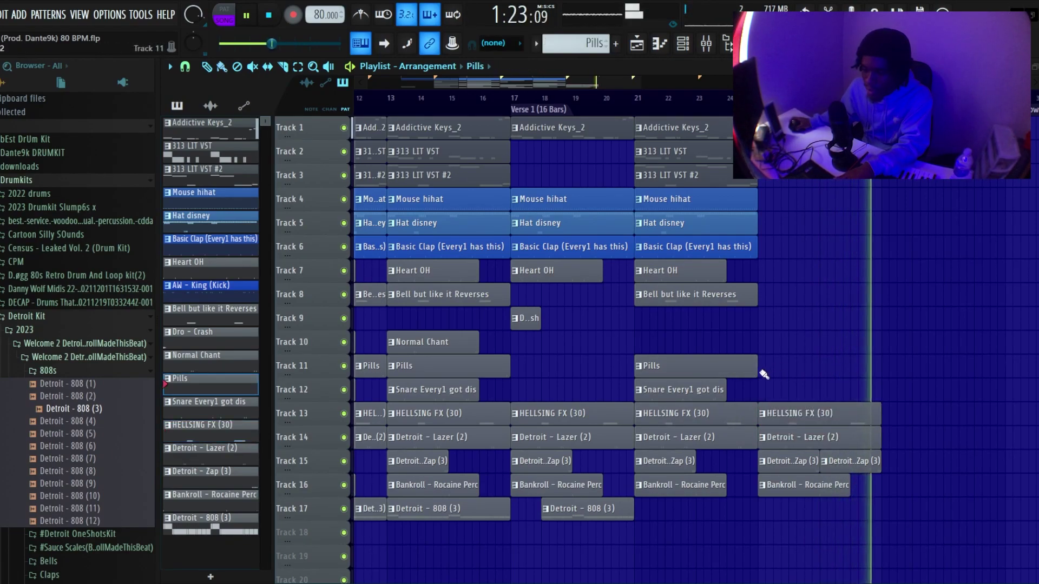
{"action": "left_click", "coordinate": [778, 370]}
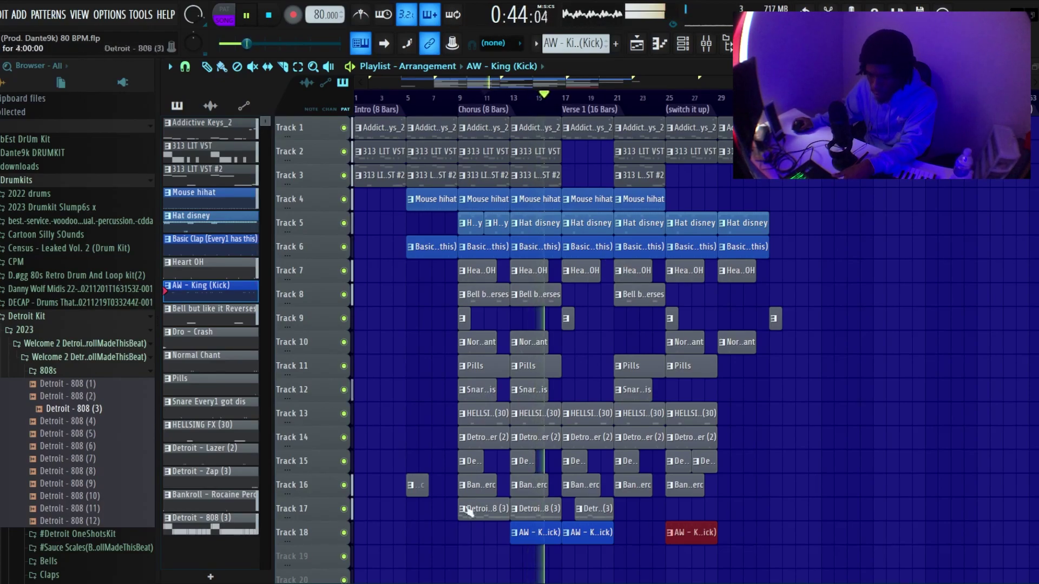
Trim the AW - King (Kick) clips on track 18 to end a quarter bar before bar 17 and start at bar 18, and play Verse 1.
{"action": "scroll", "coordinate": [570, 101], "scroll_direction": "up", "scroll_amount": 5}
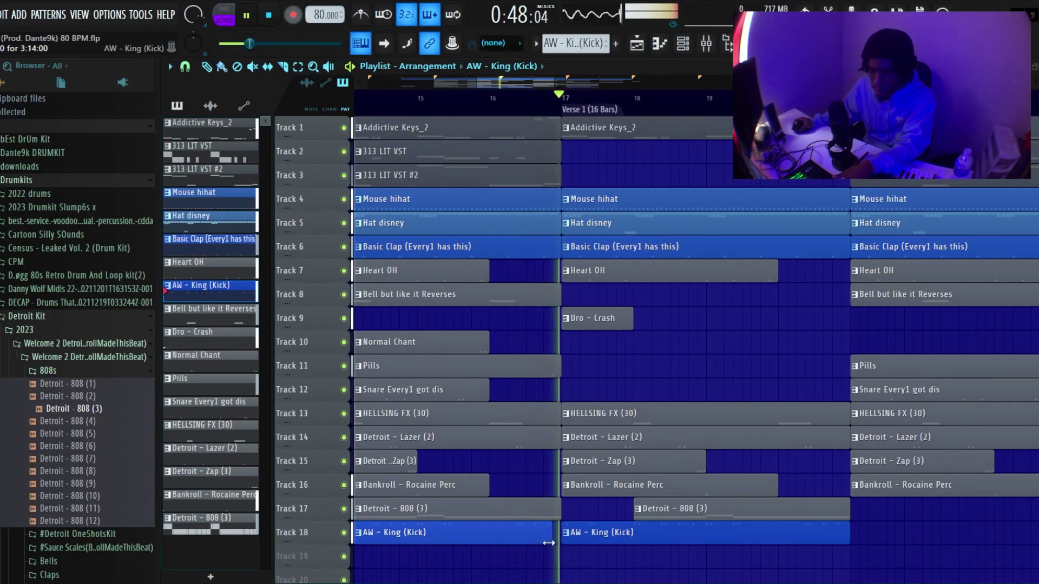
{"action": "left_click_drag", "start_coordinate": [556, 531], "coordinate": [543, 531]}
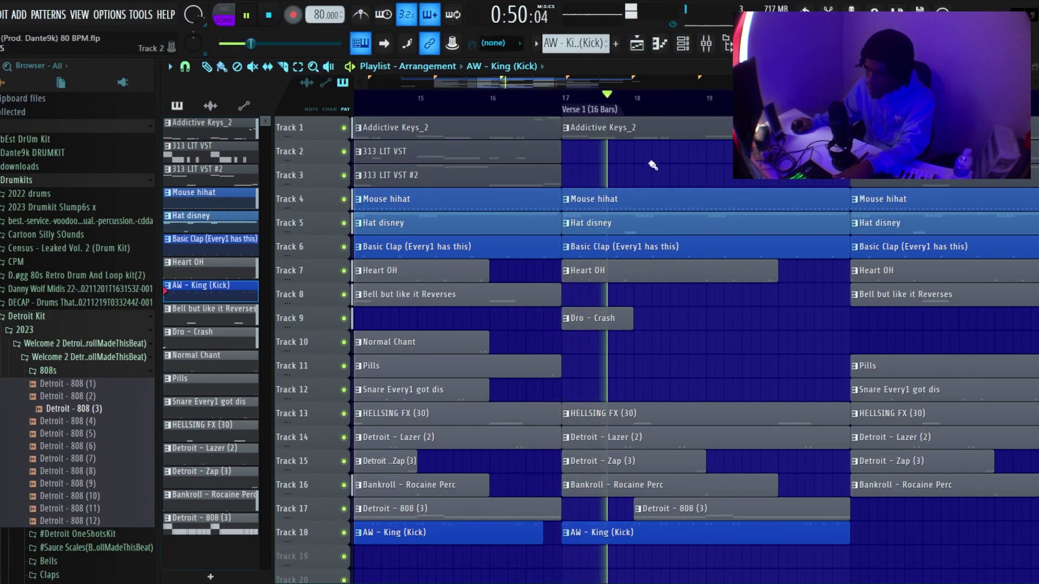
{"action": "scroll", "coordinate": [660, 541], "scroll_direction": "down", "scroll_amount": 3}
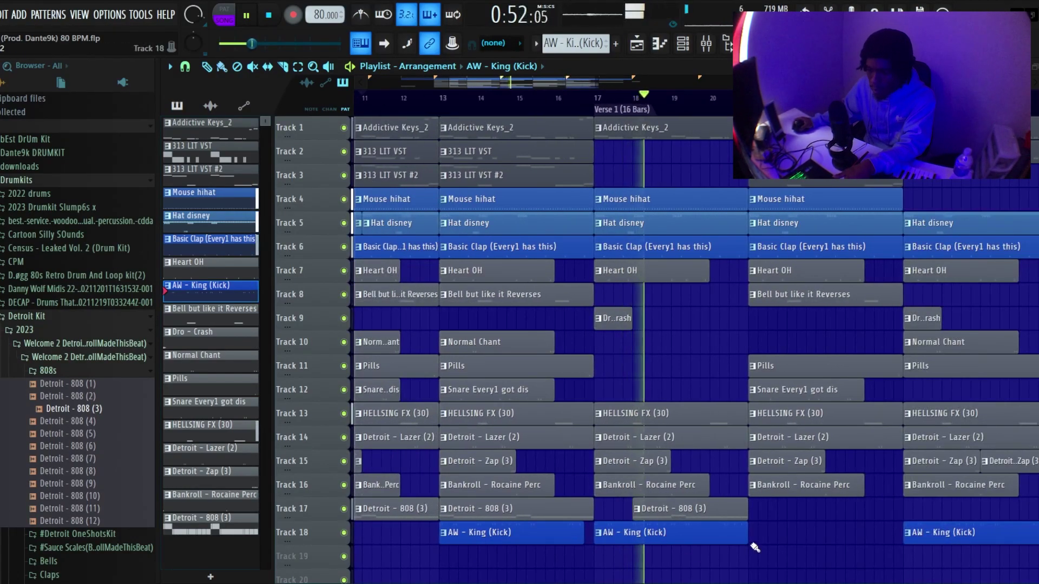
{"action": "key", "text": "space"}
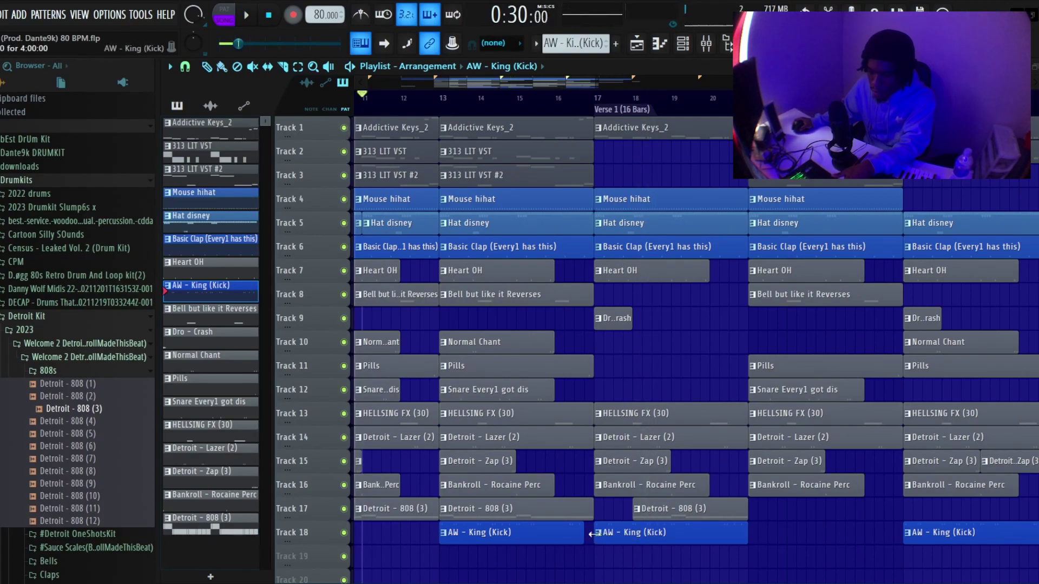
{"action": "left_click_drag", "start_coordinate": [594, 535], "coordinate": [644, 542]}
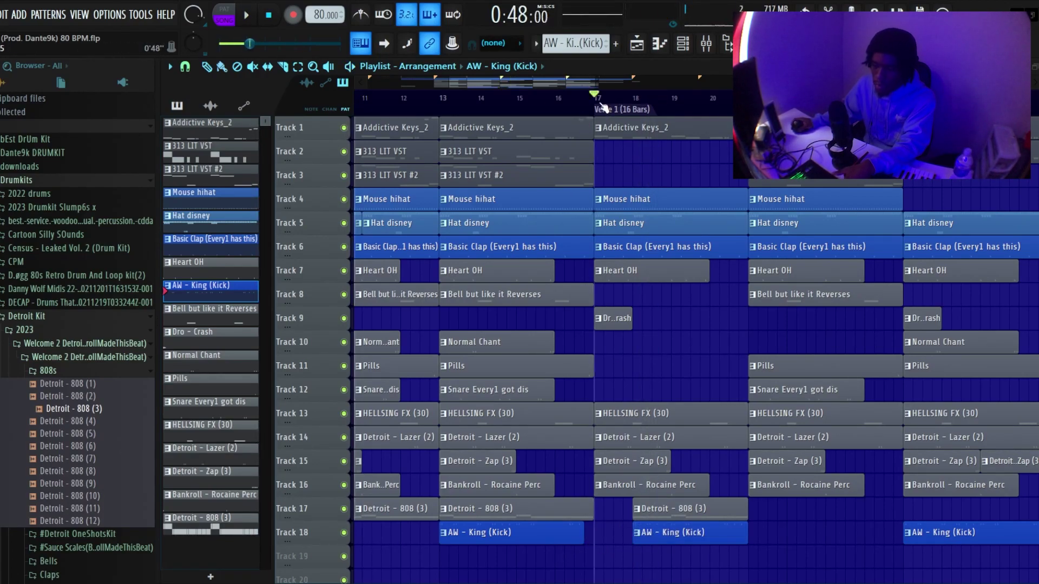
{"action": "key", "text": "space"}
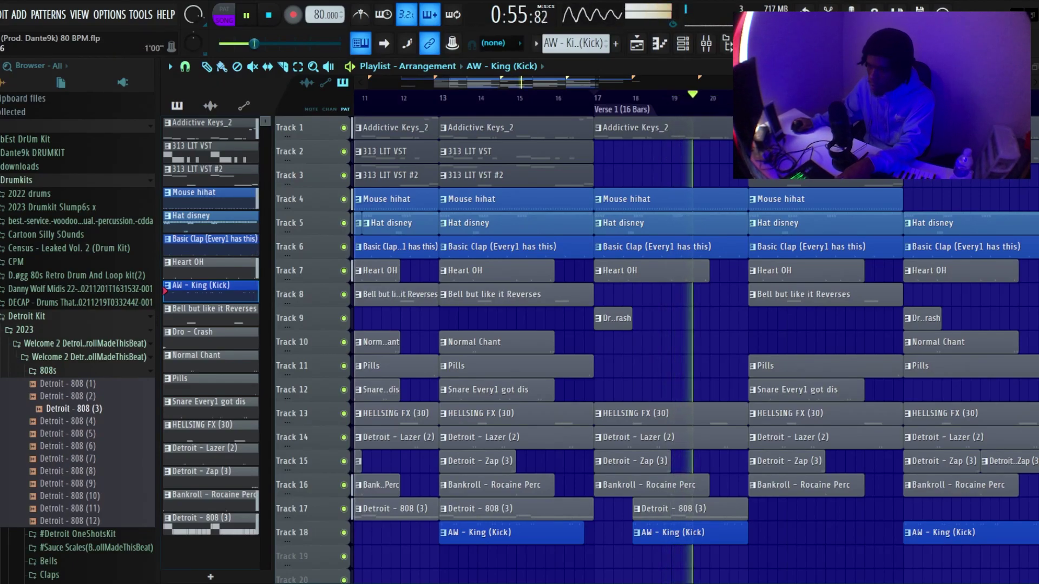
Open Pro-Q 3 on the 313 LIT VST mixer track and add a high-shelf cut at about 14329 Hz and -12.96 dB.
{"action": "scroll", "coordinate": [743, 324], "scroll_direction": "down", "scroll_amount": 1}
{"action": "scroll", "coordinate": [578, 325], "scroll_direction": "down", "scroll_amount": 2}
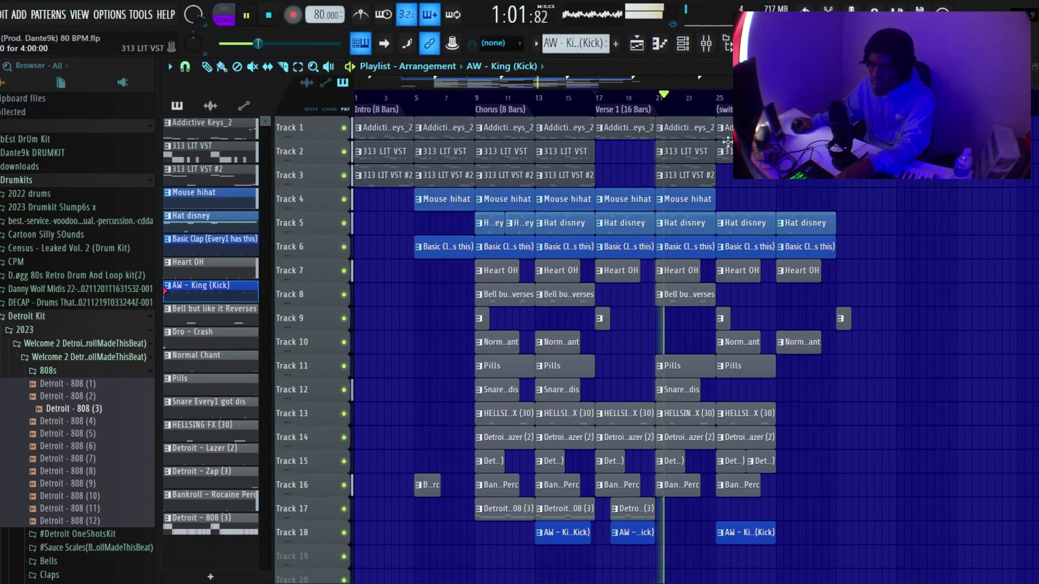
{"action": "left_click", "coordinate": [706, 43]}
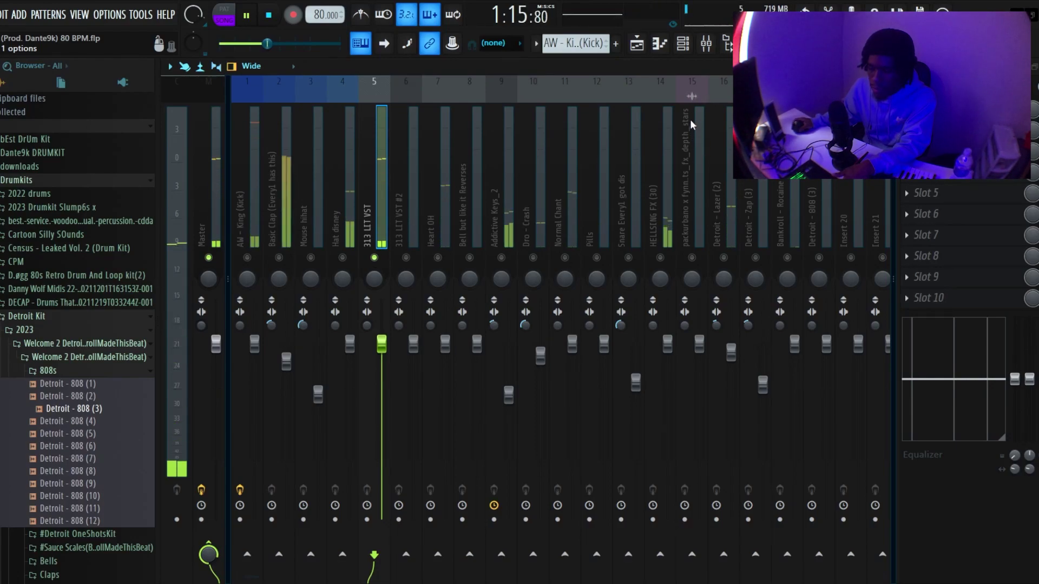
{"action": "left_click", "coordinate": [931, 108]}
{"action": "left_click", "coordinate": [779, 352]}
{"action": "left_click_drag", "start_coordinate": [779, 352], "coordinate": [758, 417]}
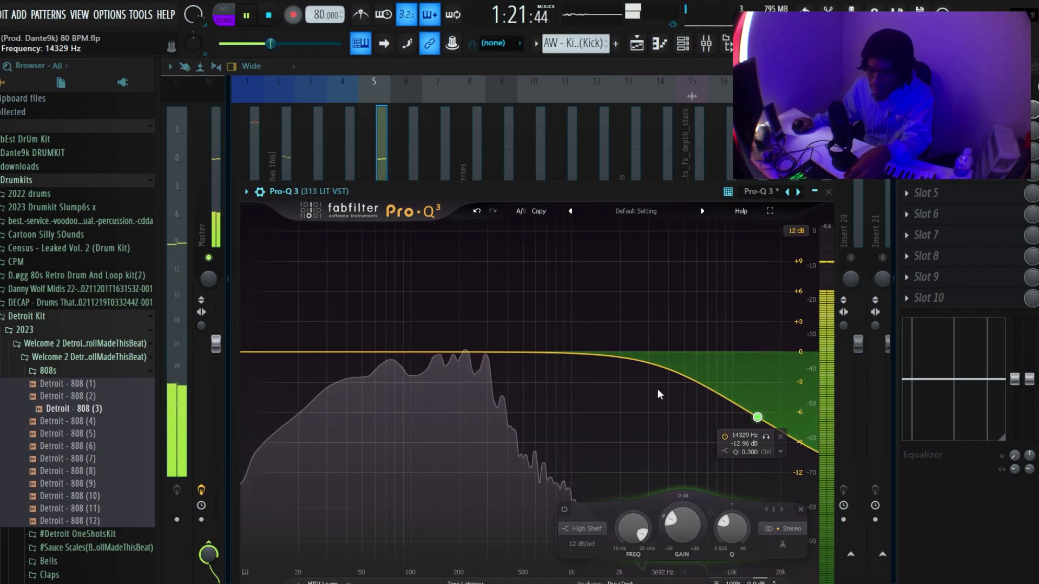
Add a low-shelf cut at about 10.4 Hz and -5.63 dB in the equalizer and raise its Q to about 1.95.
{"action": "left_click", "coordinate": [251, 352]}
{"action": "left_click_drag", "start_coordinate": [250, 352], "coordinate": [255, 382]}
{"action": "scroll", "coordinate": [255, 382], "scroll_direction": "up", "scroll_amount": 3}
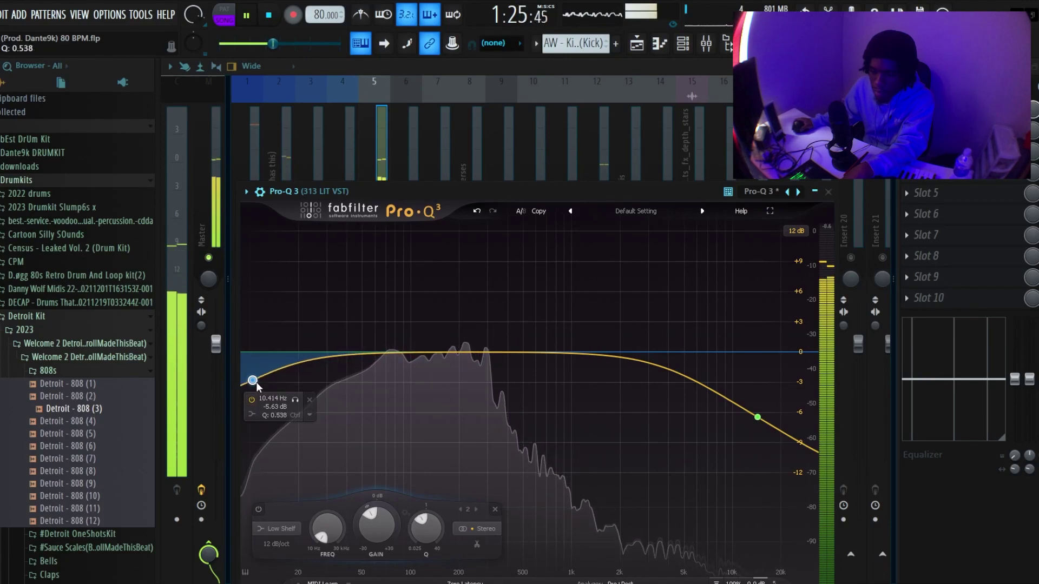
{"action": "scroll", "coordinate": [255, 382], "scroll_direction": "up", "scroll_amount": 5}
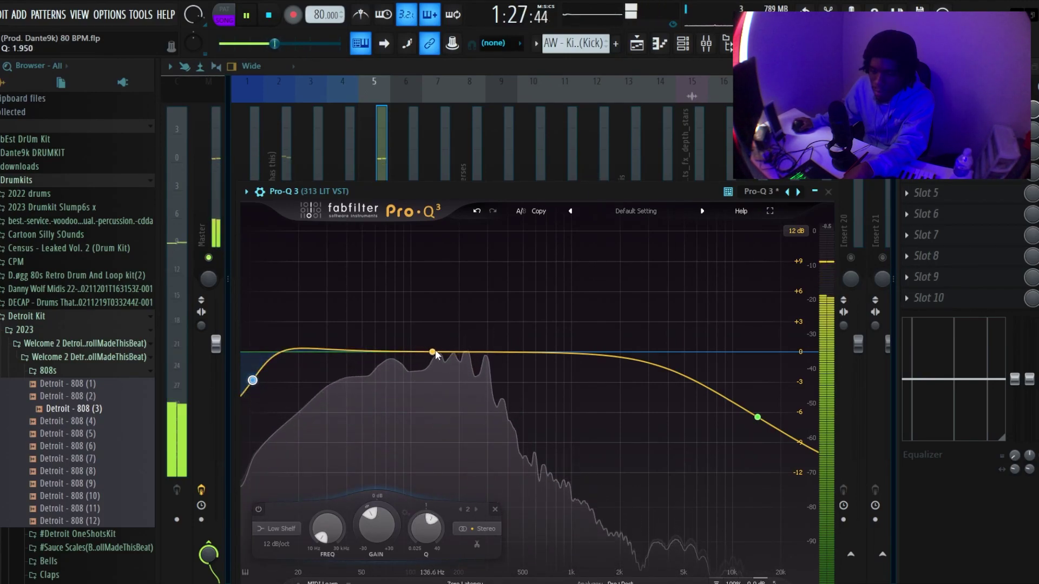
Move the high shelf to about 884 Hz and -15.72 dB, and add a bell cut at about 3139 Hz and -11.27 dB.
{"action": "mouse_move", "coordinate": [757, 417]}
{"action": "left_mouse_down"}
{"action": "mouse_move", "coordinate": [768, 430]}
{"action": "mouse_move", "coordinate": [614, 433]}
{"action": "mouse_move", "coordinate": [567, 450]}
{"action": "left_mouse_up"}
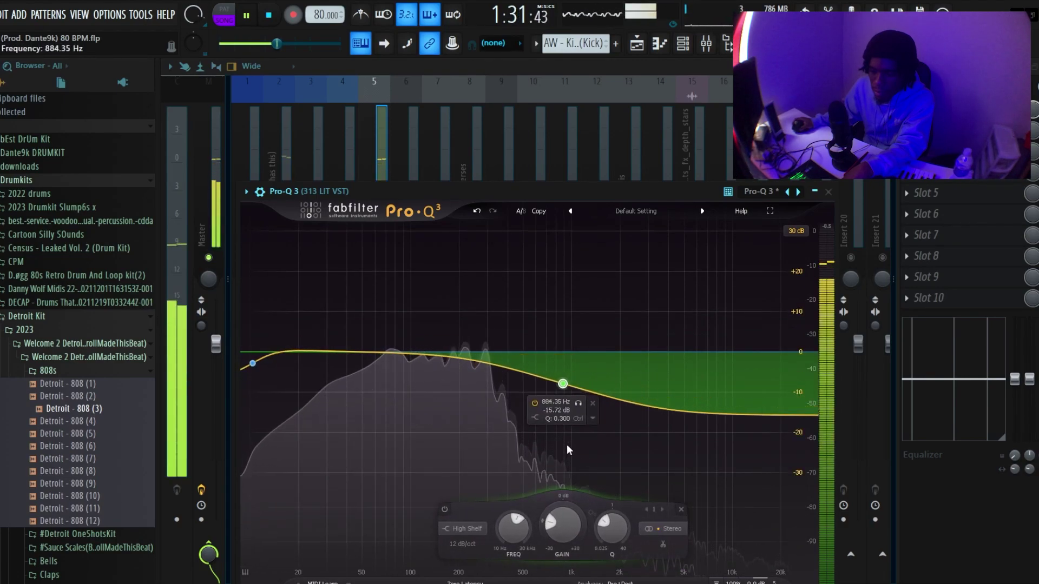
{"action": "left_click_drag", "start_coordinate": [679, 411], "coordinate": [666, 455]}
{"action": "key", "text": "space"}
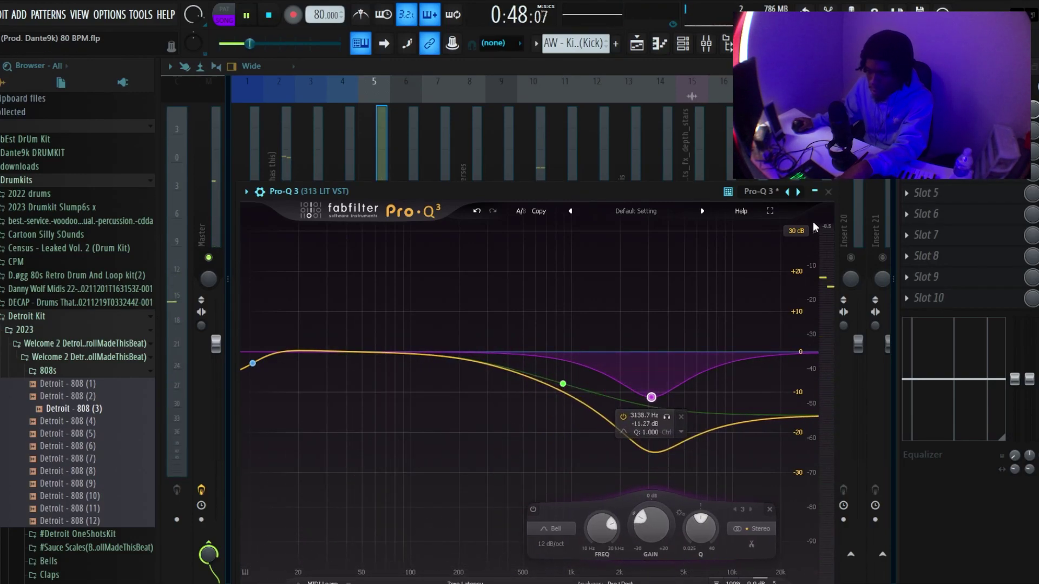
Close the Pro-Q 3 equalizer and lower the volume of the Hat disney mixer track slightly.
{"action": "left_click", "coordinate": [828, 193]}
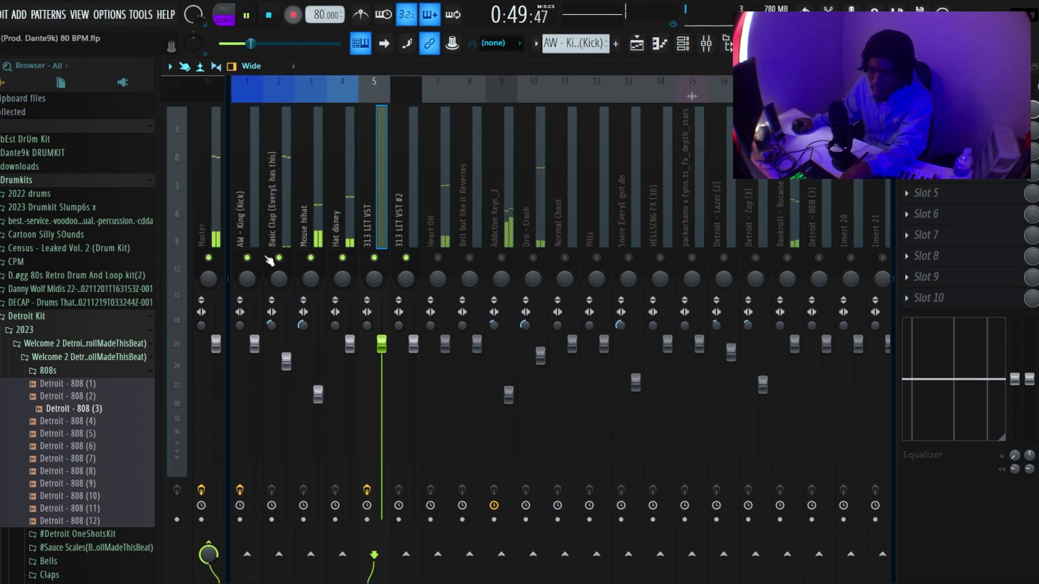
{"action": "left_click", "coordinate": [268, 262]}
{"action": "left_click", "coordinate": [351, 349]}
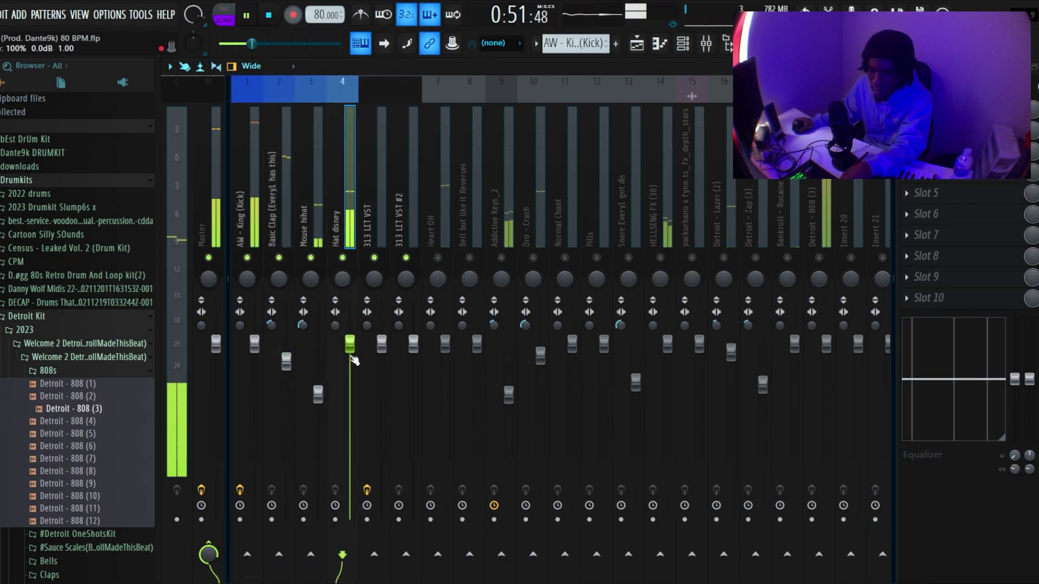
{"action": "left_click_drag", "start_coordinate": [349, 353], "coordinate": [349, 372]}
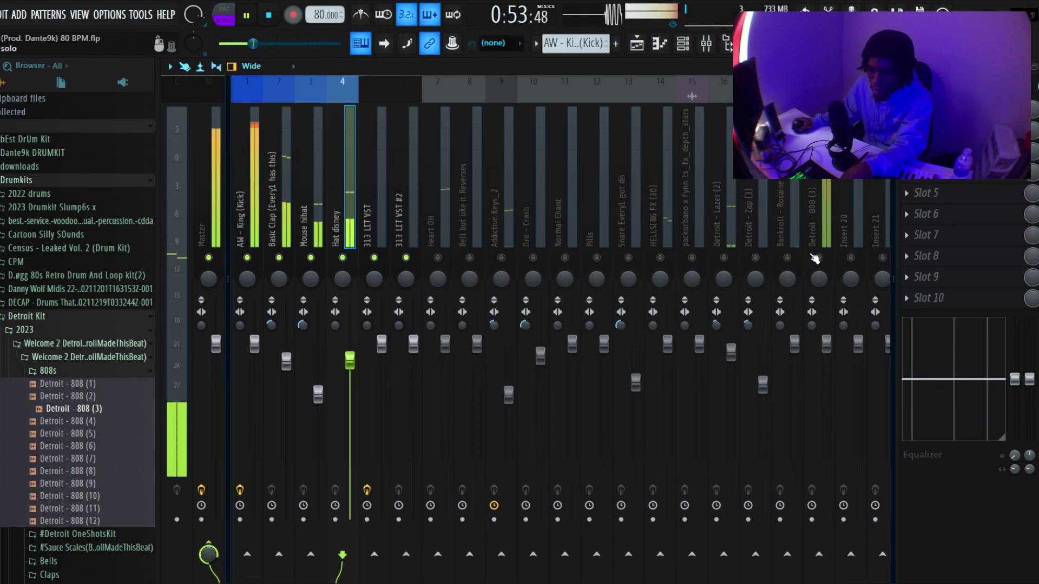
Unmute the Detroit - 808 (3), Bankroll and Detroit - Zap (3) tracks, then adjust the 808's stereo separation and lower its volume to -3.1 dB.
{"action": "left_click", "coordinate": [787, 257]}
{"action": "left_click", "coordinate": [756, 257]}
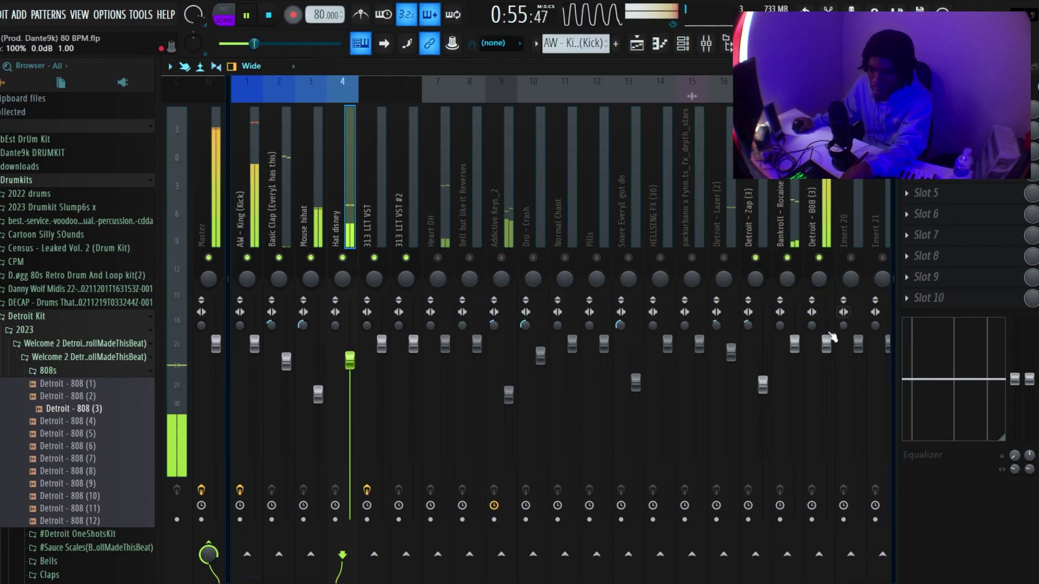
{"action": "left_click", "coordinate": [811, 325]}
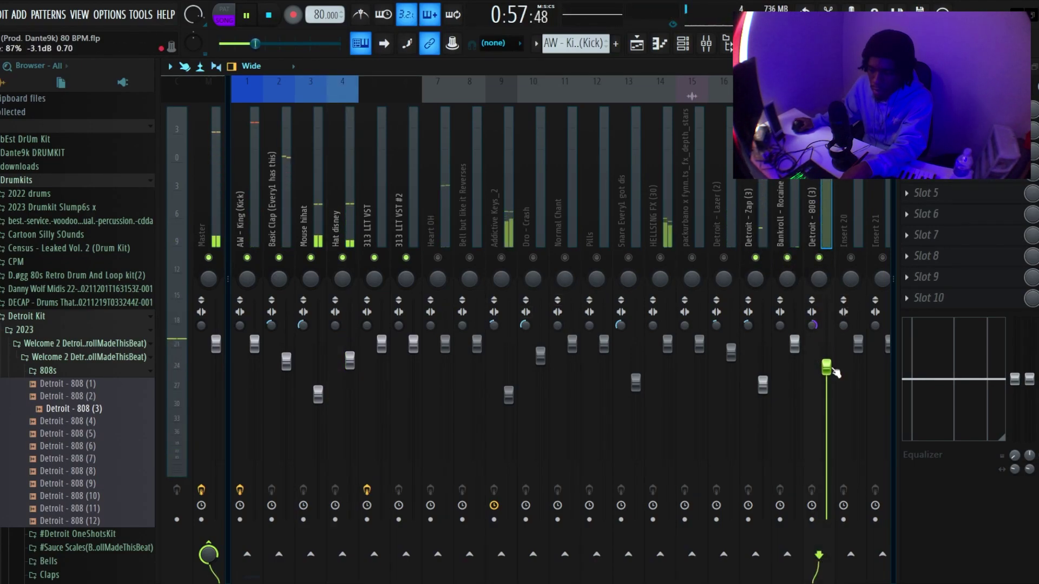
Unmute all the remaining named mixer tracks, from Detroit - Lazer (2) back to Heart OH.
{"action": "left_click", "coordinate": [723, 258]}
{"action": "left_click", "coordinate": [692, 258]}
{"action": "left_click", "coordinate": [660, 258]}
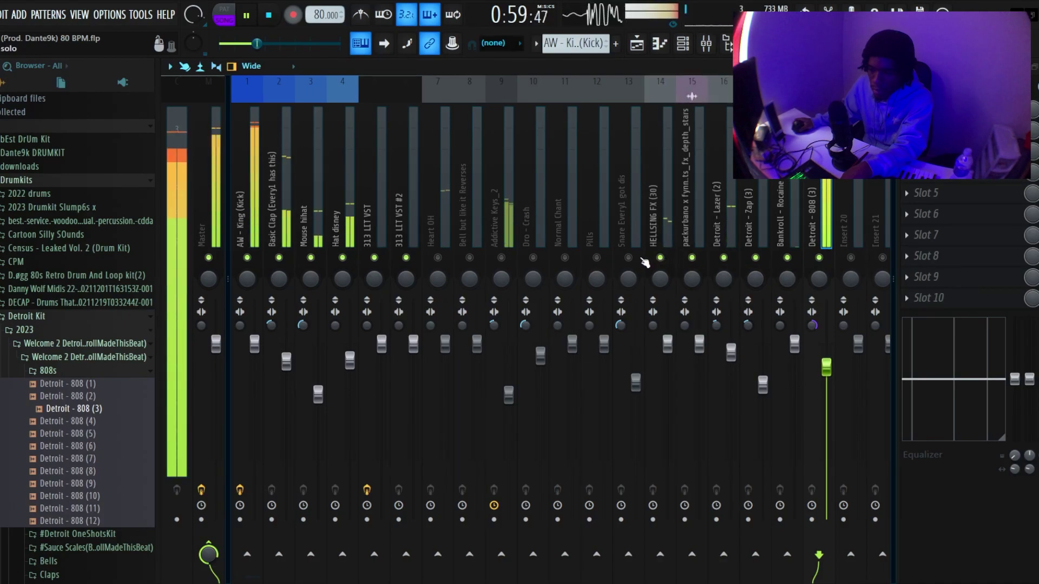
{"action": "left_click", "coordinate": [628, 257]}
{"action": "left_click", "coordinate": [596, 258]}
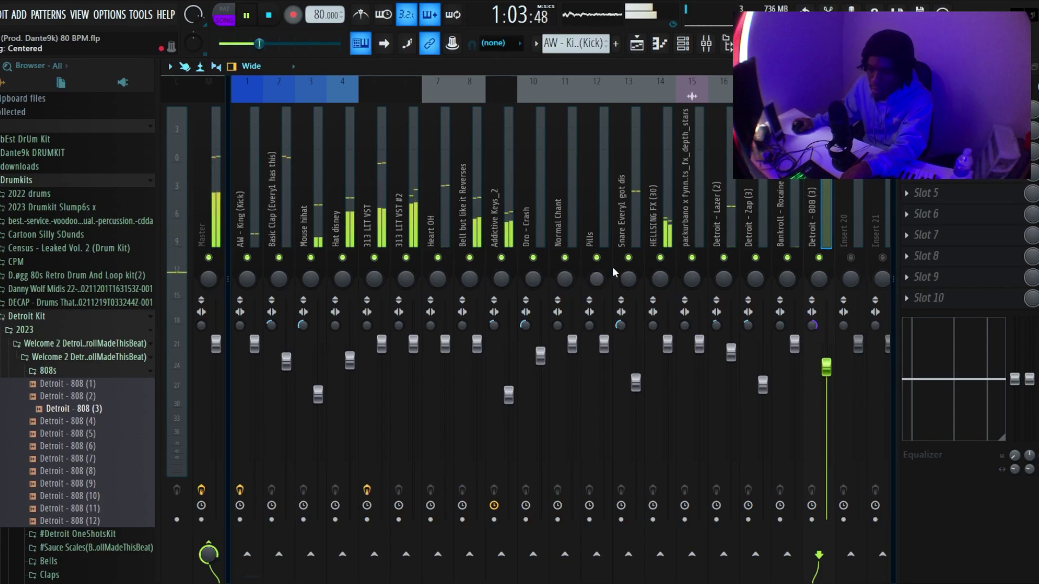
Treat the HELLSING FX (30) track with a -14.9 dB low-band EQ cut, ValhallaVintageVerb and a volume of -2.6 dB.
{"action": "left_click", "coordinate": [671, 228]}
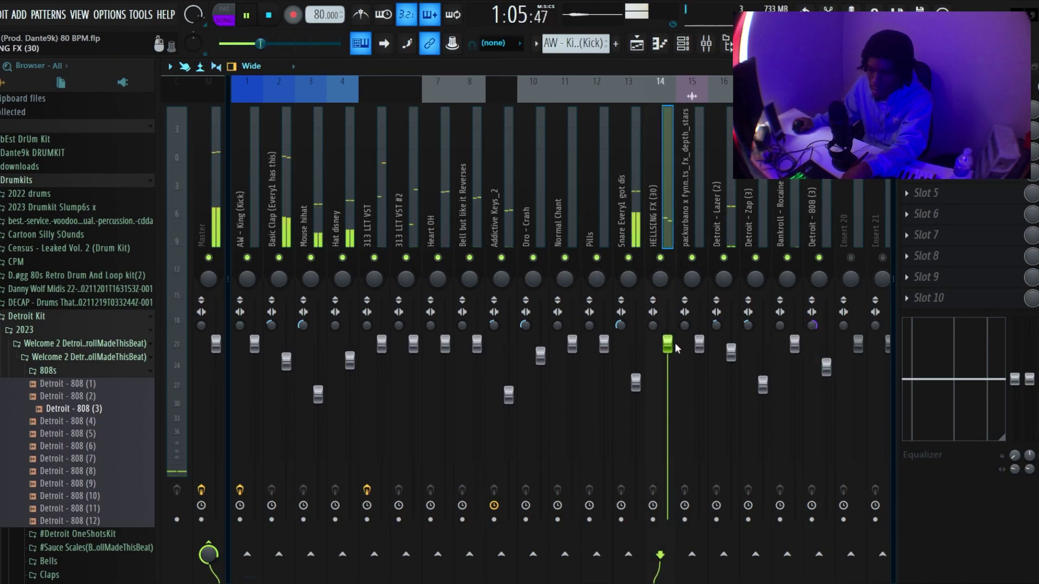
{"action": "left_click_drag", "start_coordinate": [675, 346], "coordinate": [675, 364]}
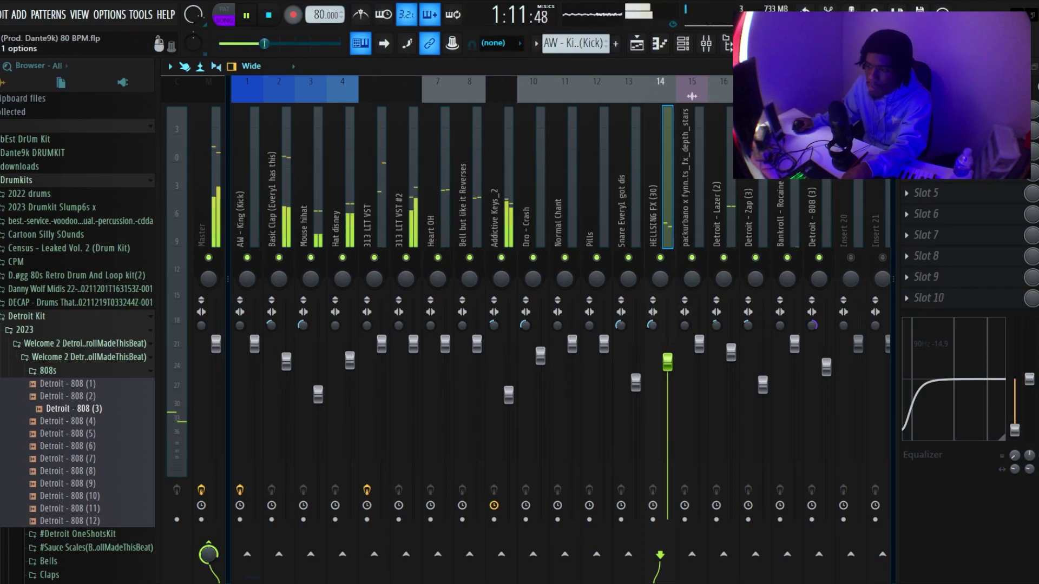
{"action": "left_click", "coordinate": [930, 108]}
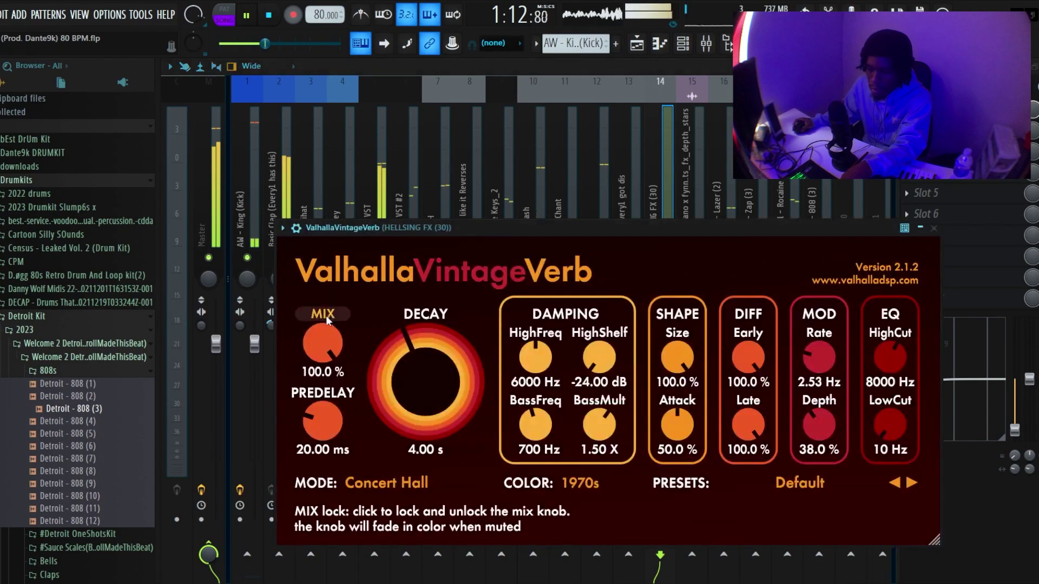
{"action": "left_click", "coordinate": [934, 228]}
{"action": "left_click_drag", "start_coordinate": [669, 364], "coordinate": [669, 368]}
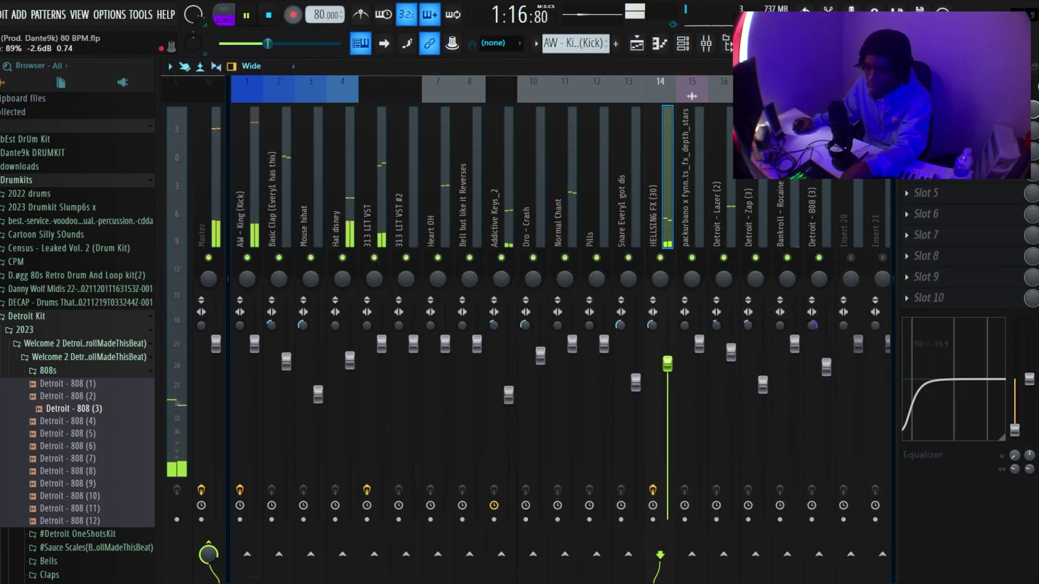
Check the mixer settings of the Detroit - Lazer (2) and Detroit - Zap (3) tracks, then stop playback.
{"action": "left_click", "coordinate": [728, 242]}
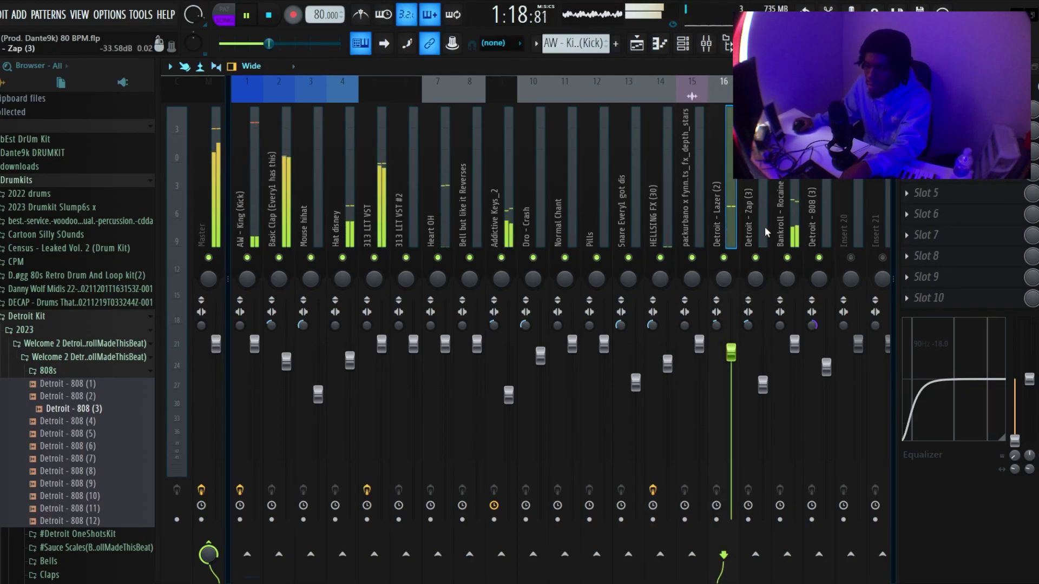
{"action": "left_click", "coordinate": [765, 226]}
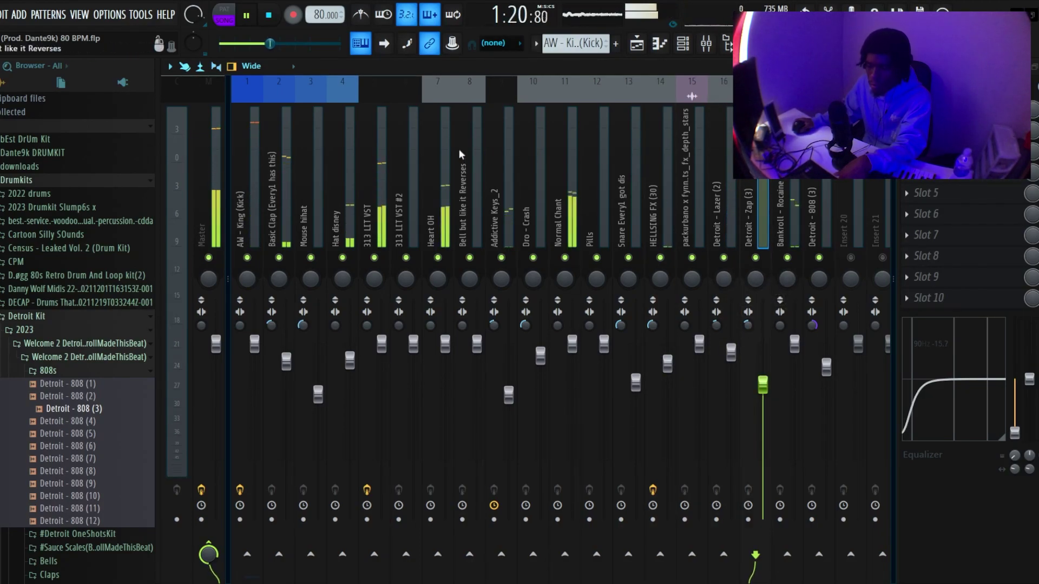
{"action": "key", "text": "space"}
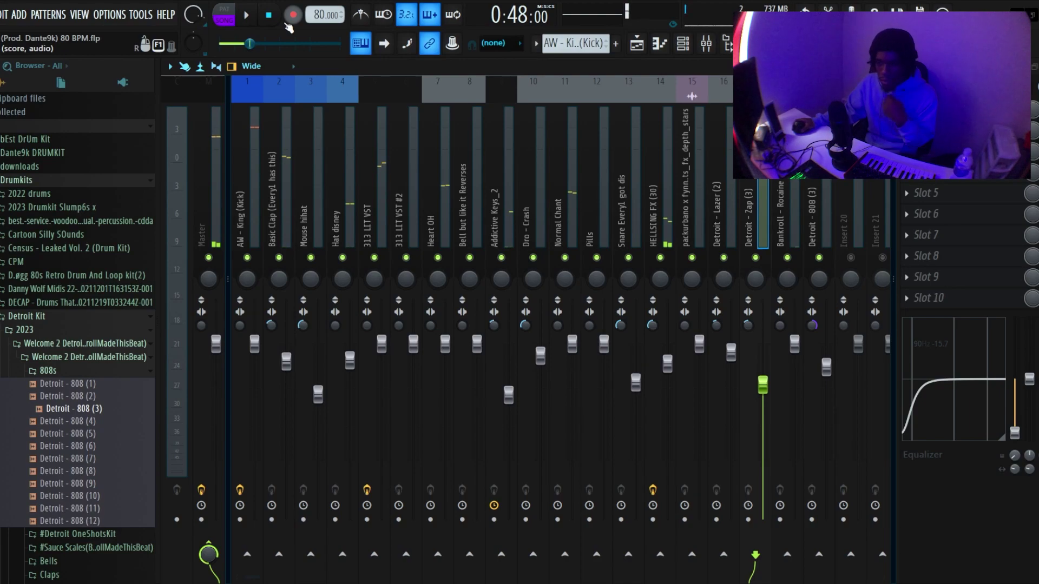